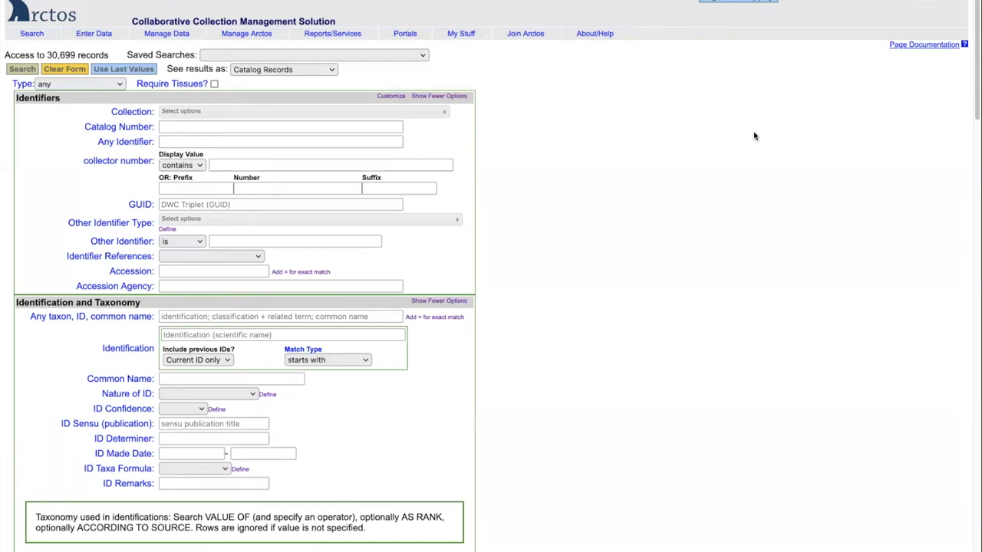
- Open the taxonomy search page and view the help notes for the Taxon Name, Taxon Term, Term Type, Source and Common Name fields
mouse_move(33, 37)
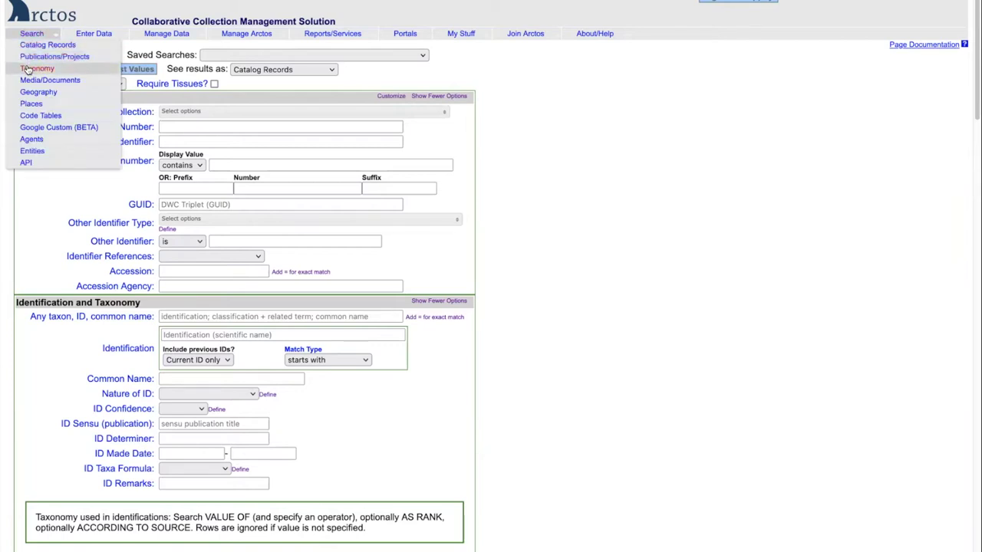
left_click(27, 69)
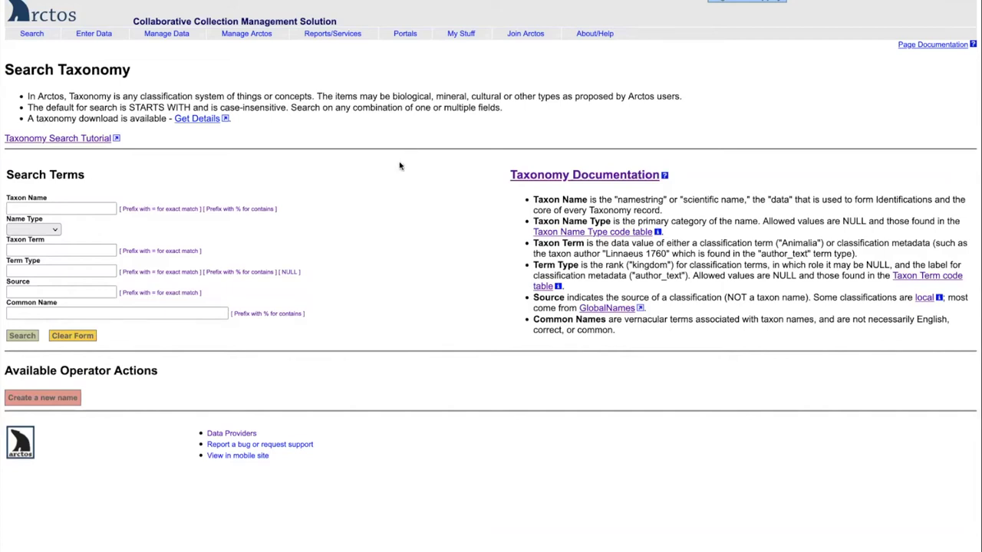
left_click(28, 208)
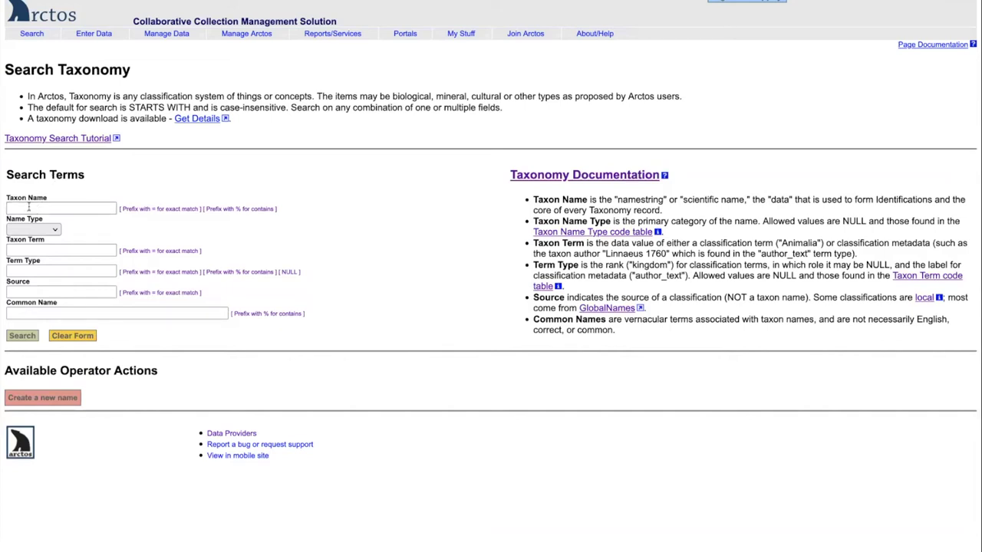
left_click(29, 207)
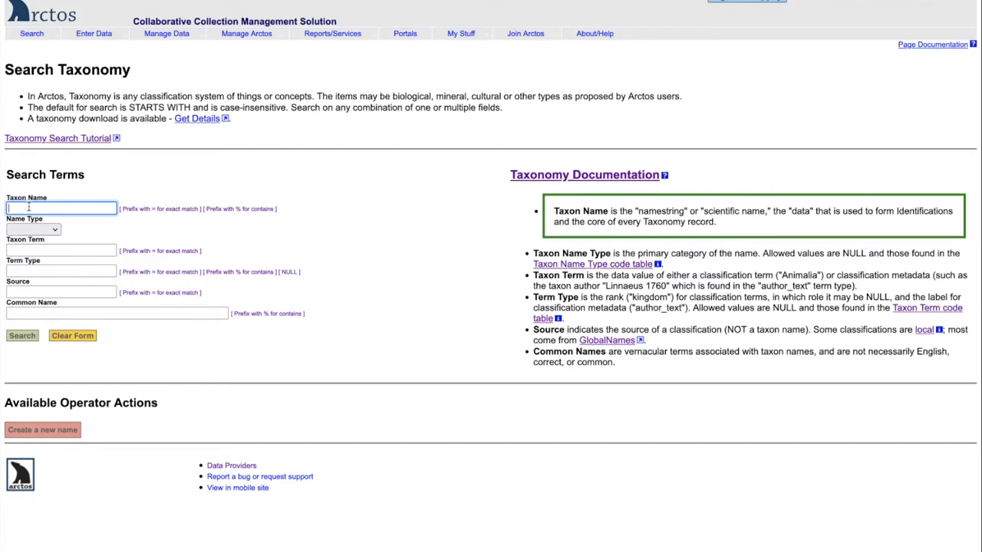
left_click(23, 251)
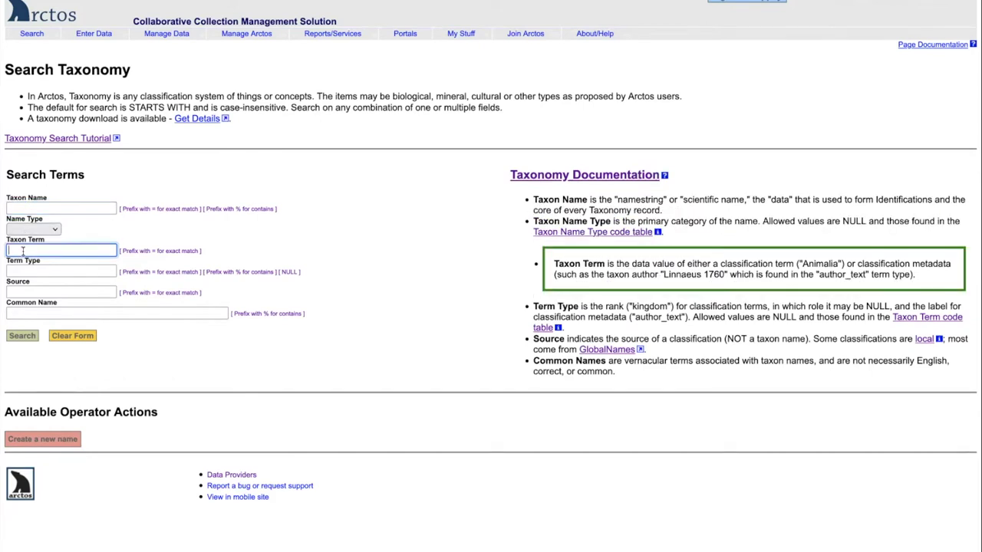
left_click(17, 270)
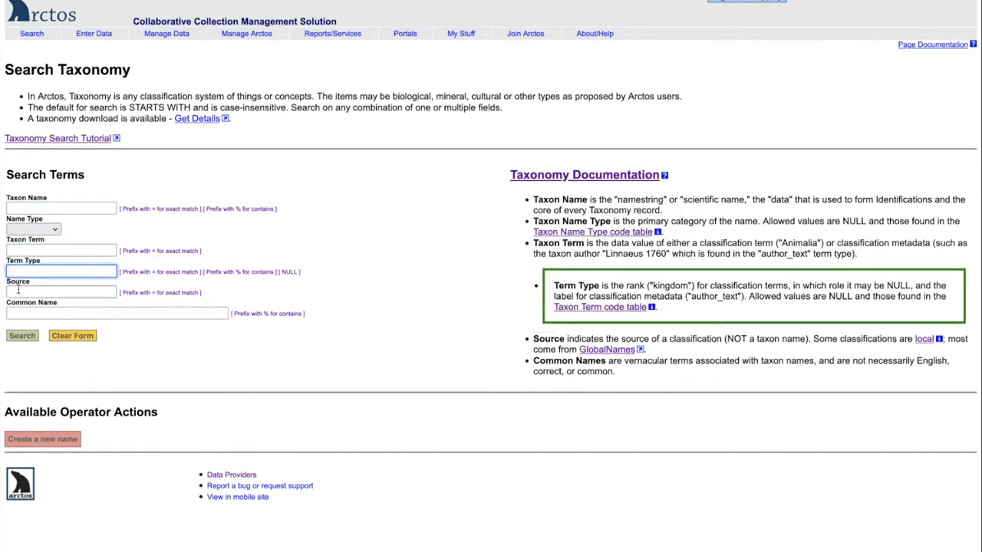
left_click(18, 291)
left_click(14, 313)
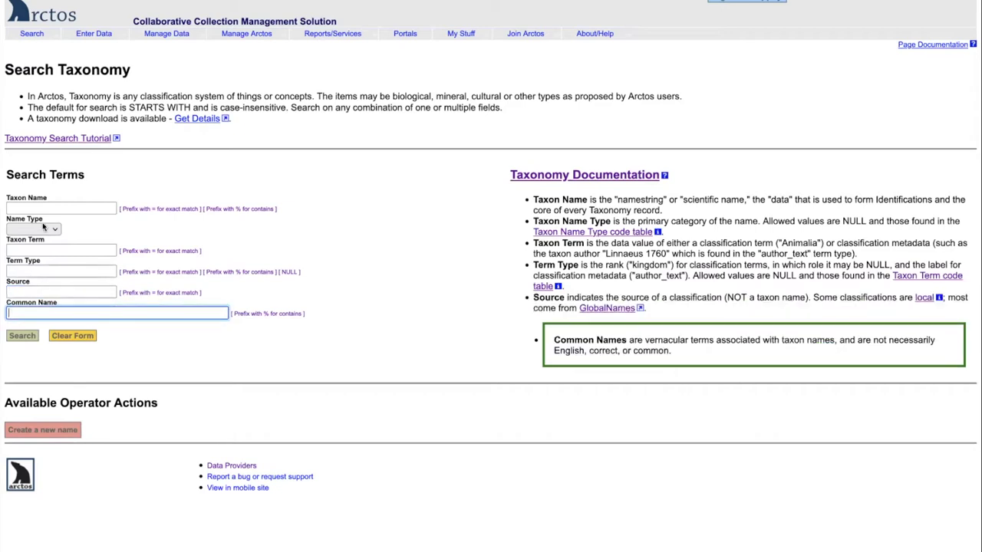
- Review the Taxon Name note, the Name Type options and the Taxon Name Type code table, and return to the taxonomy search
left_click(23, 207)
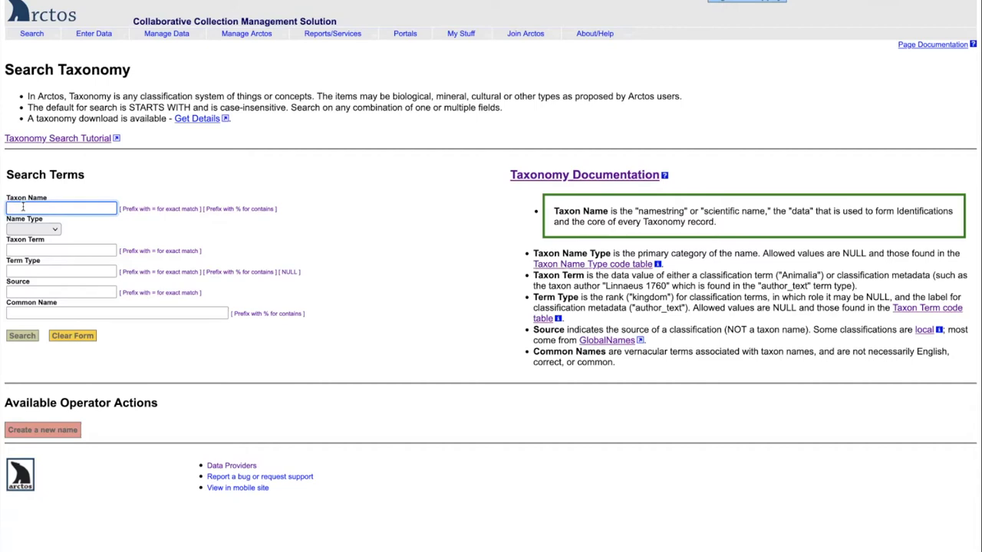
left_click(21, 230)
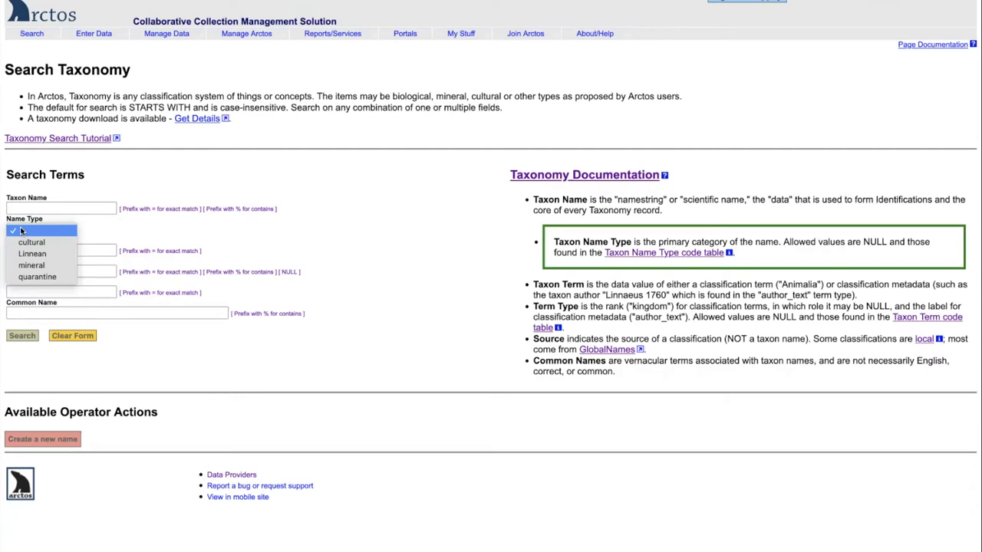
left_click(673, 258)
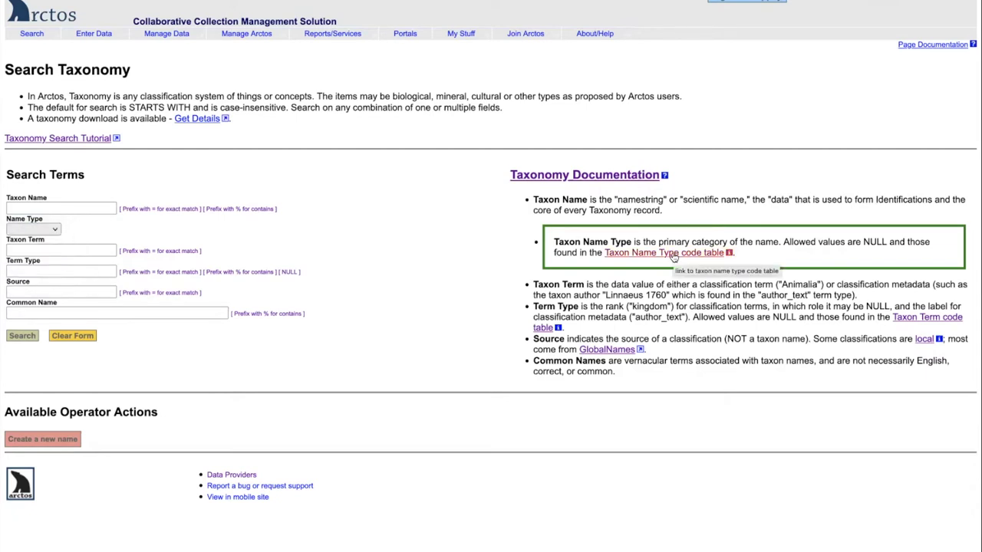
left_click(673, 258)
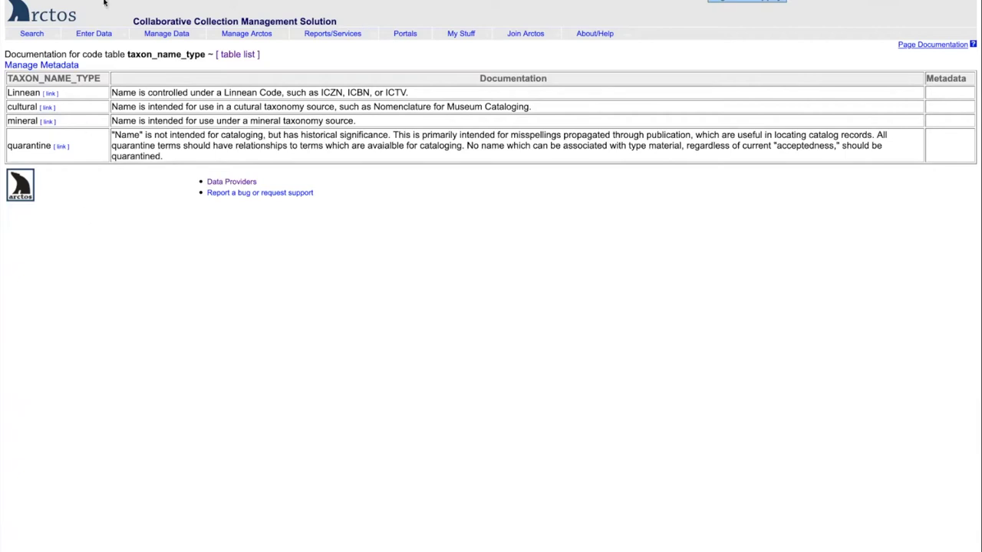
key("alt+Left")
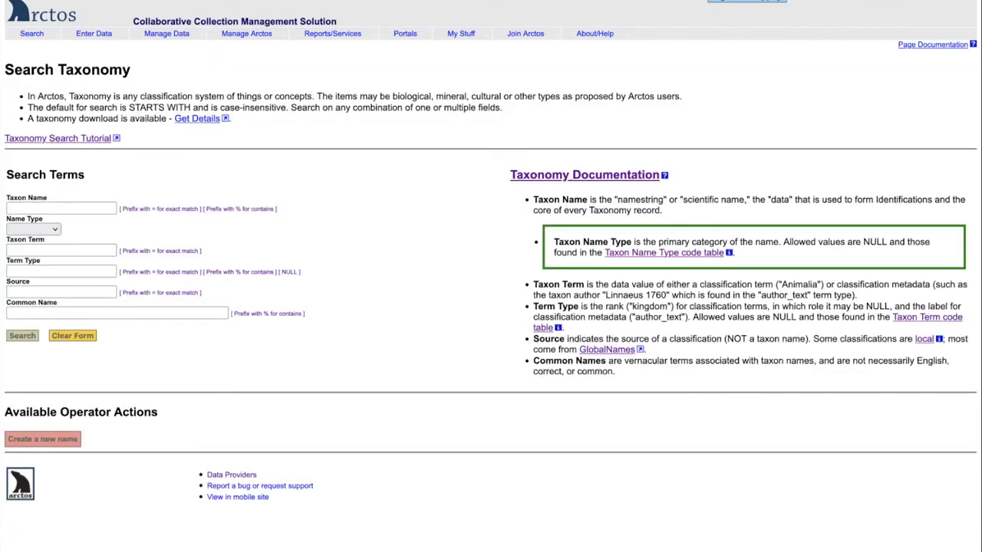
- Review the Taxon Term, Term Type and Source notes, consult the local taxonomy source code table, and return to the search form
left_click(44, 251)
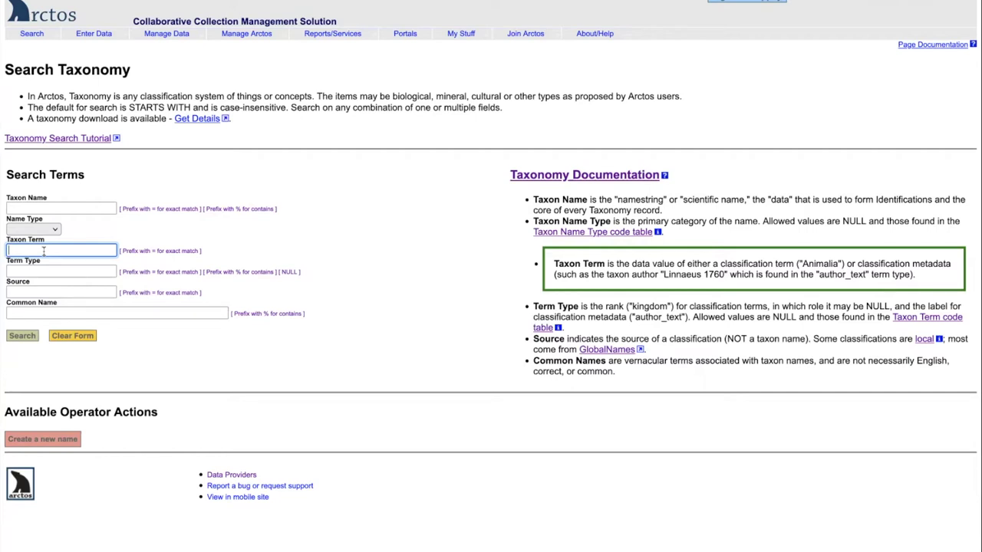
left_click(25, 270)
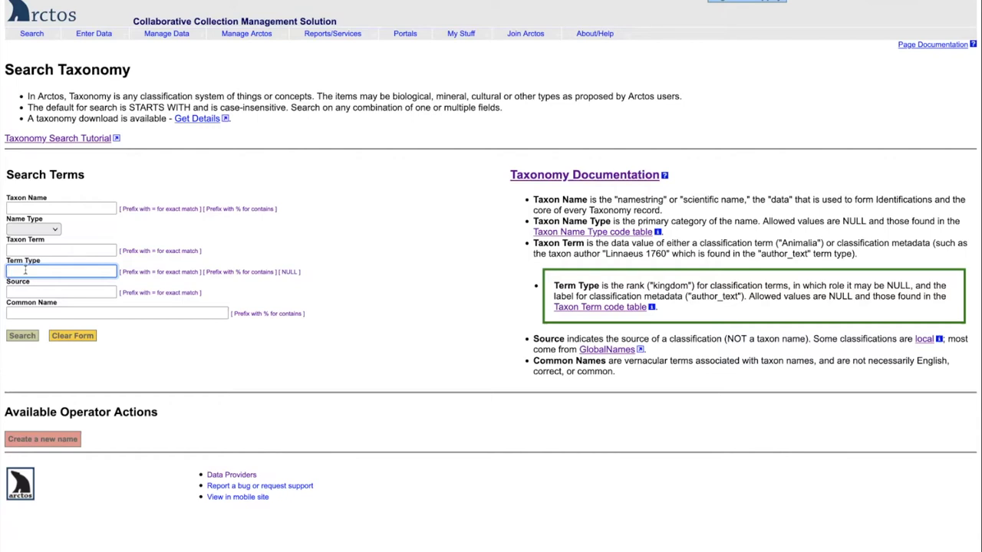
left_click(26, 291)
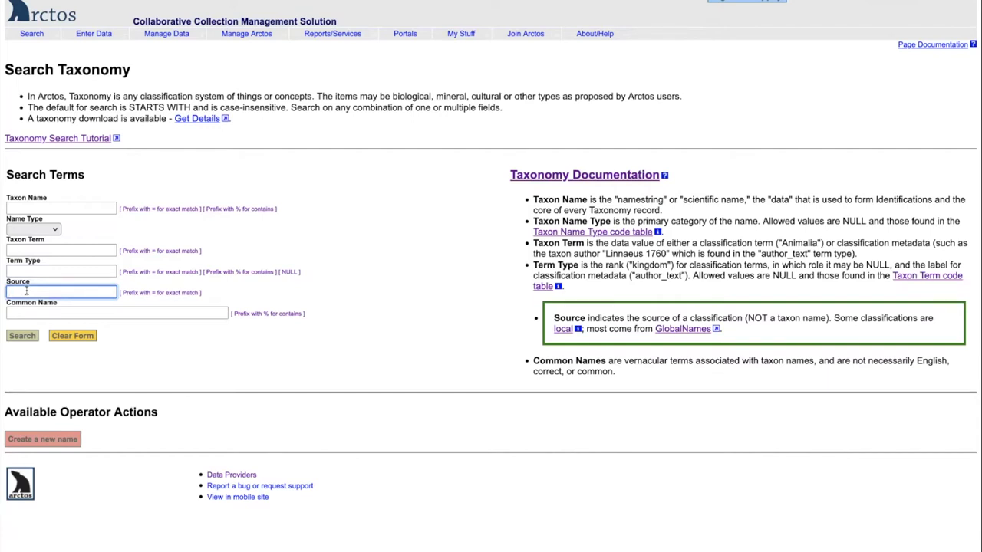
left_click(563, 330)
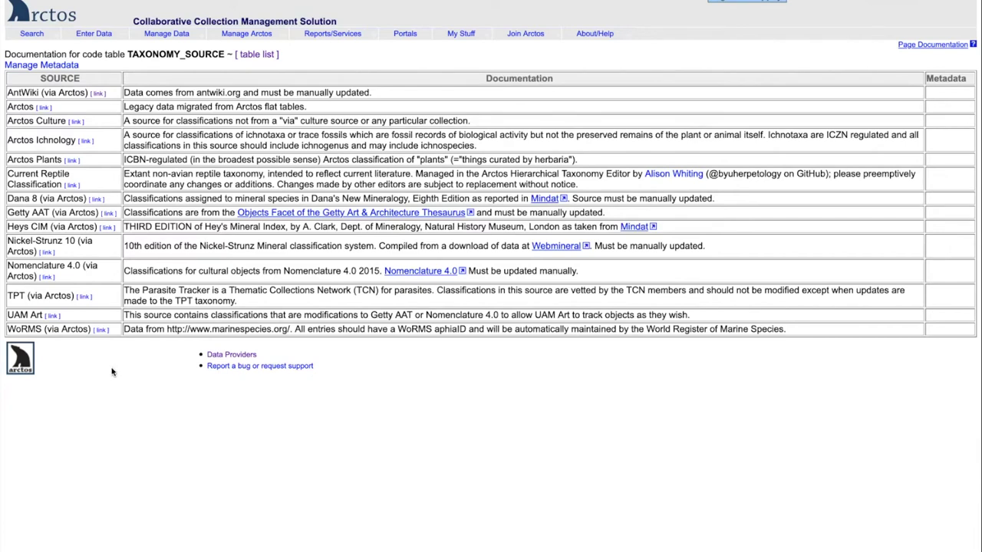
key("alt+Left")
- Search the taxonomy by the common name American Robin
left_click(13, 313)
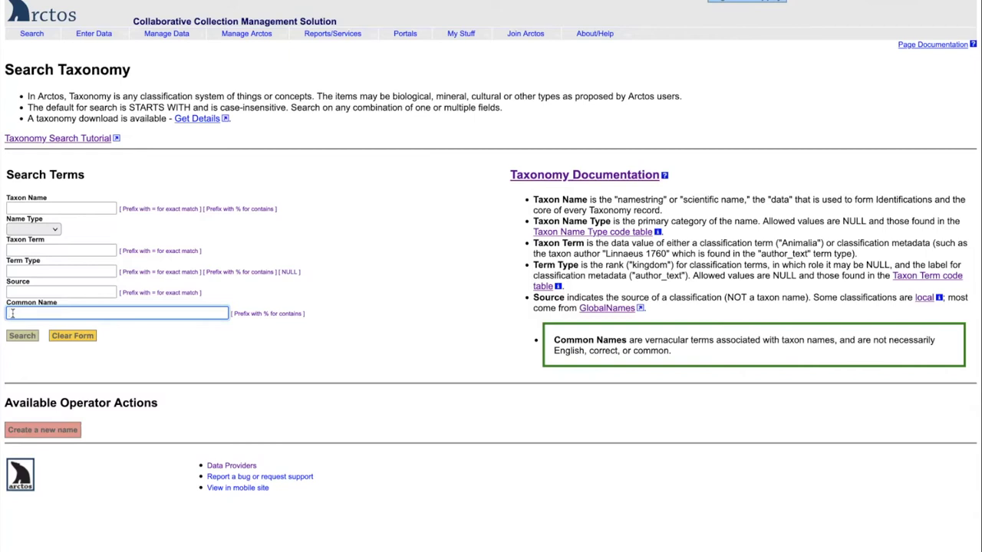
type("American Rob")
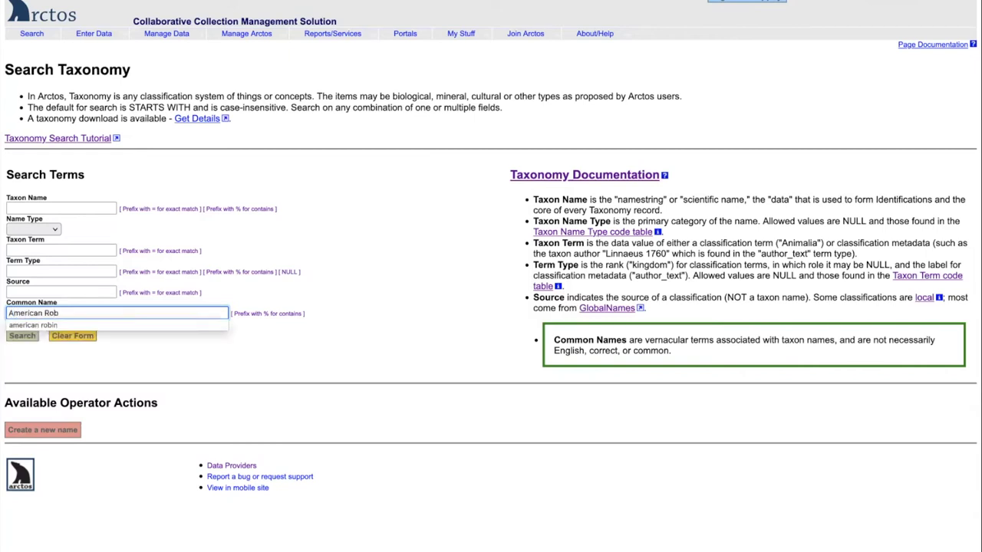
type("rin")
key("Return")
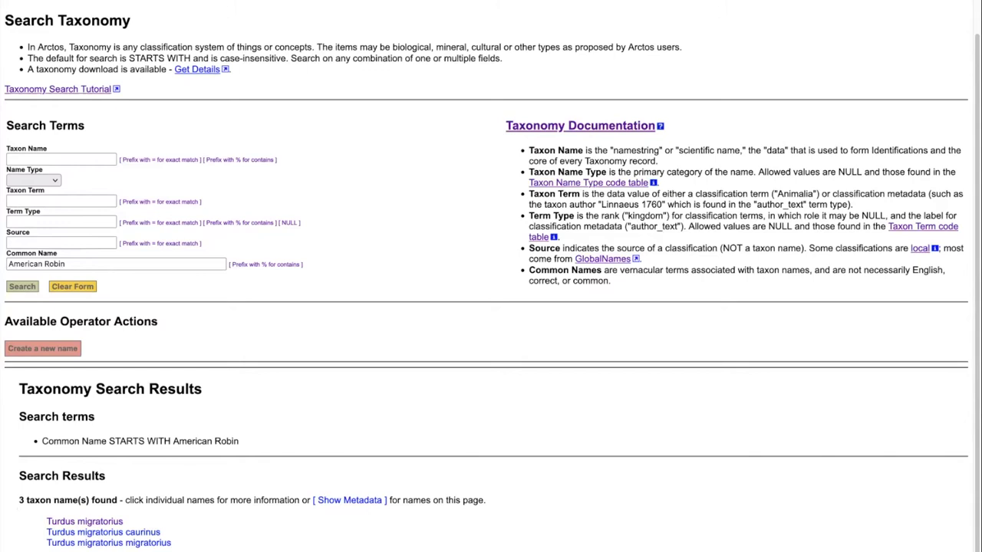
- Replace the common name with garden snail and run the taxonomy search
left_click(65, 264)
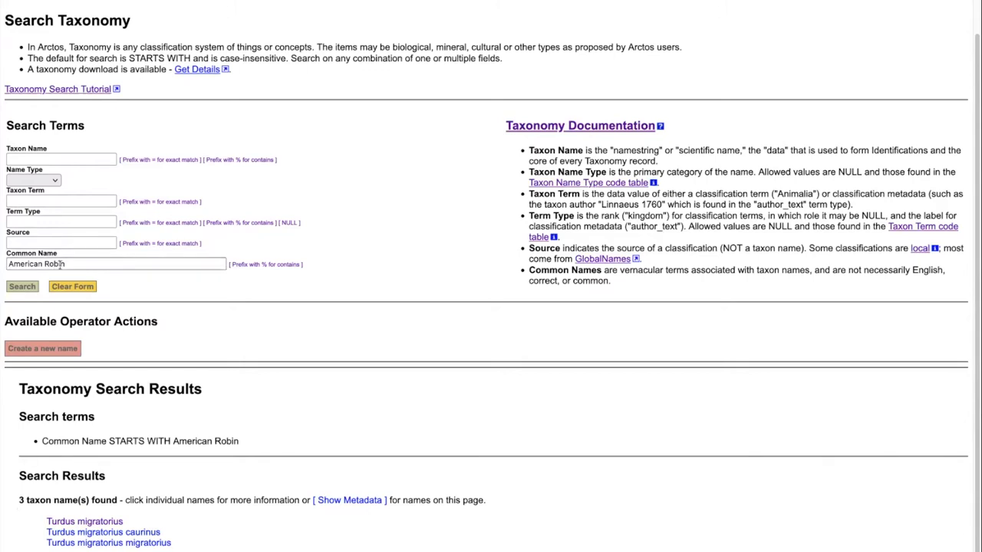
key("ctrl+a")
type("ga")
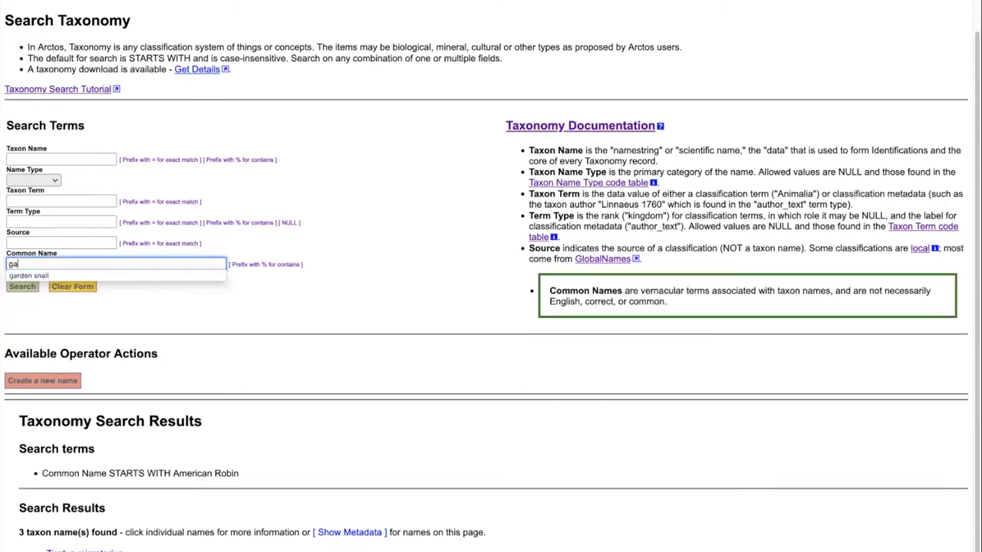
type("rden snail")
key("Return")
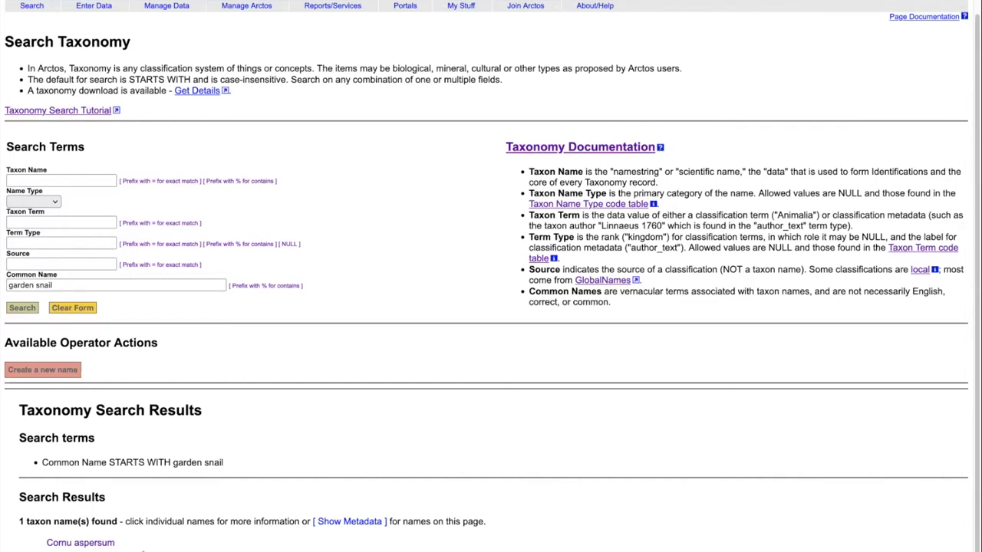
- Search the taxonomy by the taxon name Cypraea tigris, leaving the common name empty
left_click(53, 180)
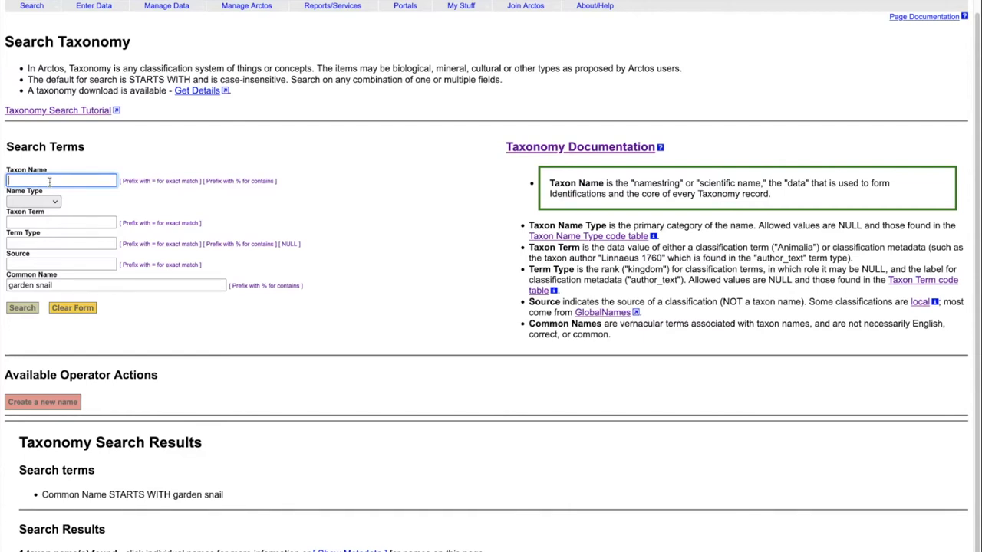
type("Cypraea tigris")
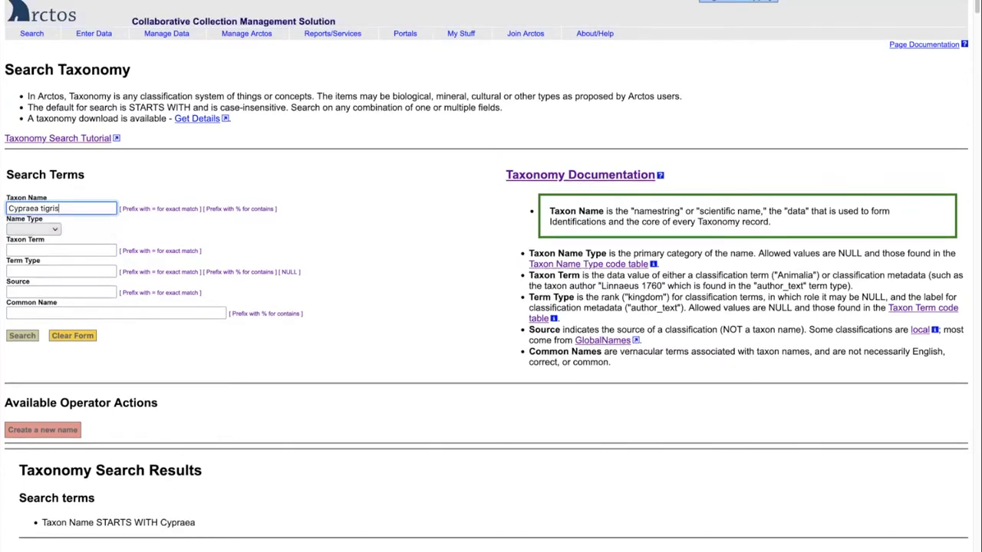
key("Return")
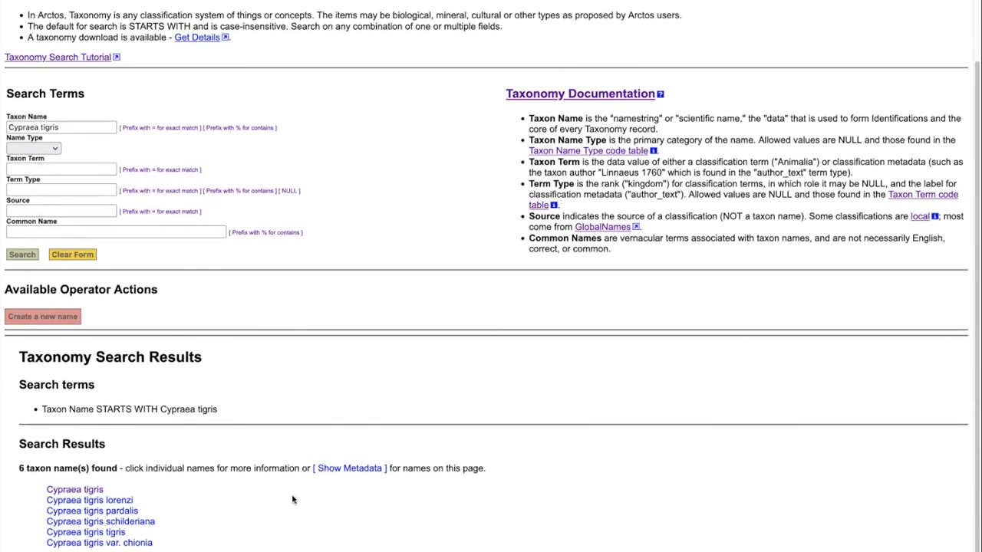
- Show the metadata for the Cypraea tigris results and review each name's source, display name and taxon status
left_click(360, 471)
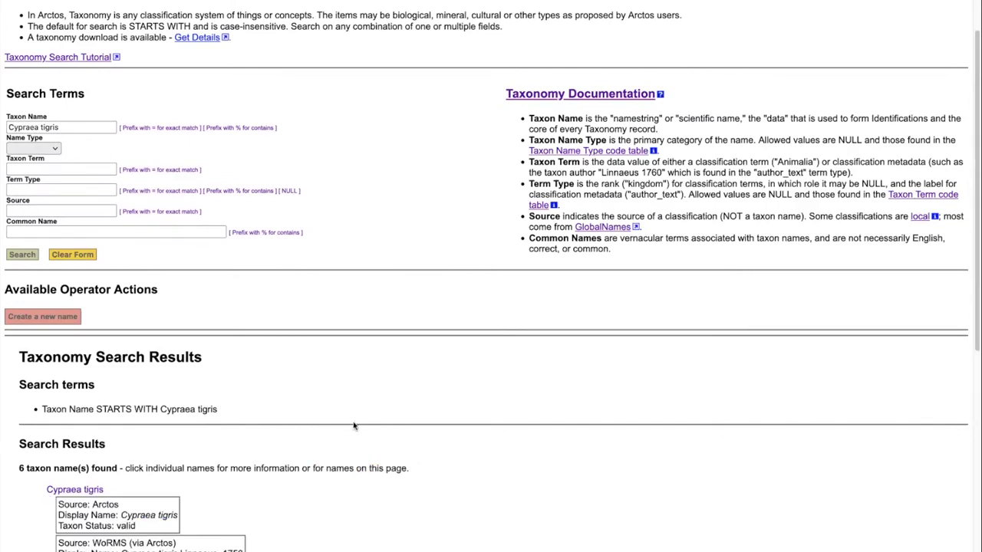
scroll(351, 410, "down", 6)
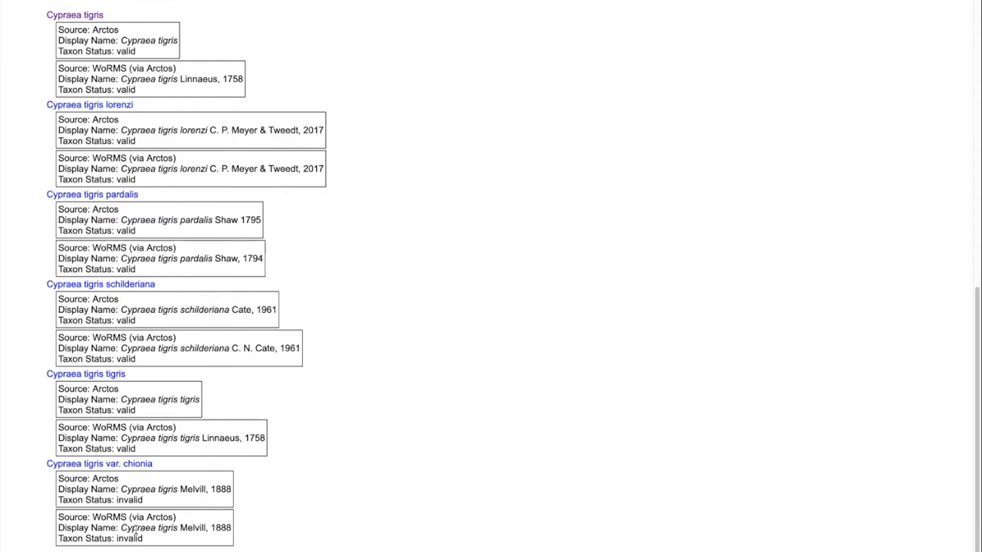
scroll(397, 310, "up", 10)
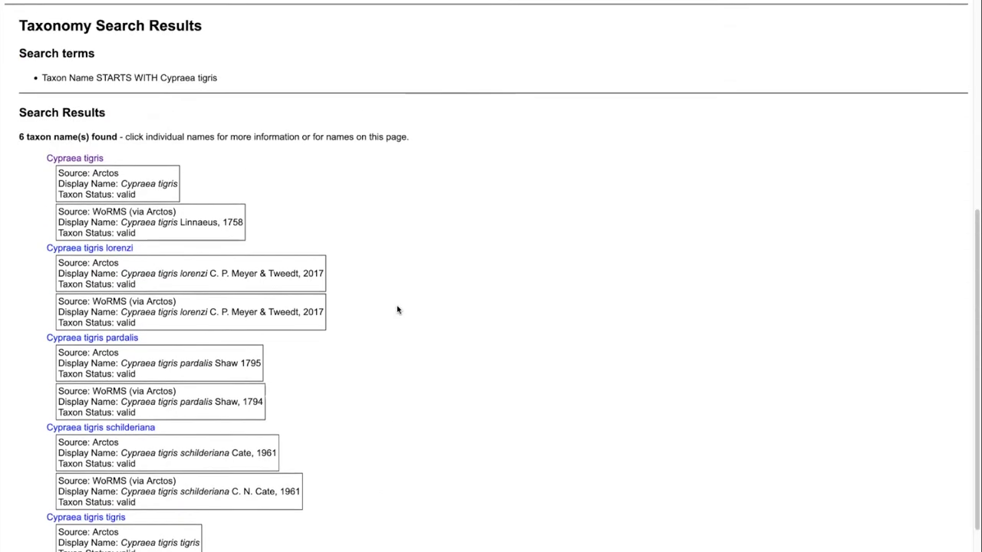
scroll(398, 310, "up", 1)
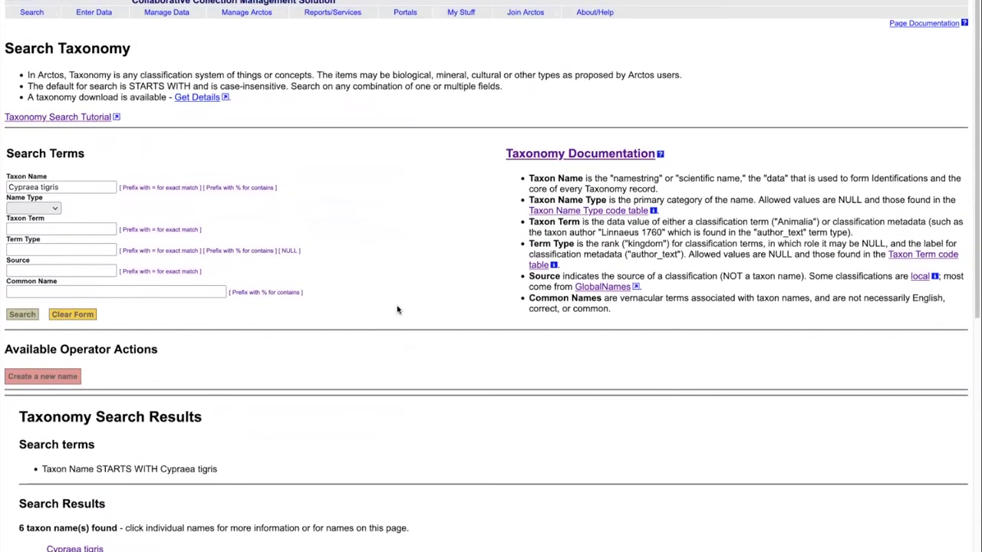
- Shorten the taxon name to the genus Cypraea and run the taxonomy search
left_click(42, 186)
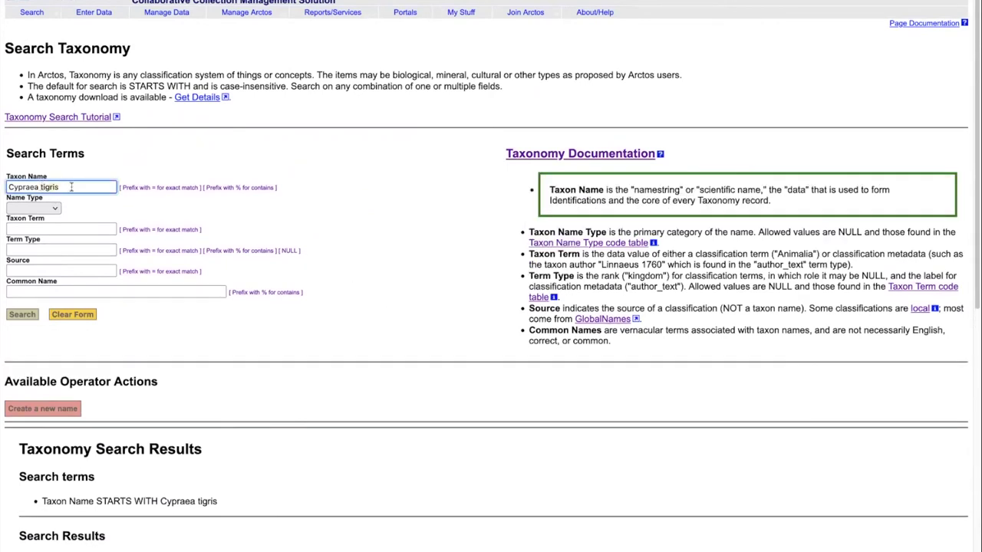
key("BackSpace")
key("BackSpace")
key("BackSpace")
key("BackSpace")
key("BackSpace")
key("BackSpace")
key("BackSpace")
key("Escape")
key("Return")
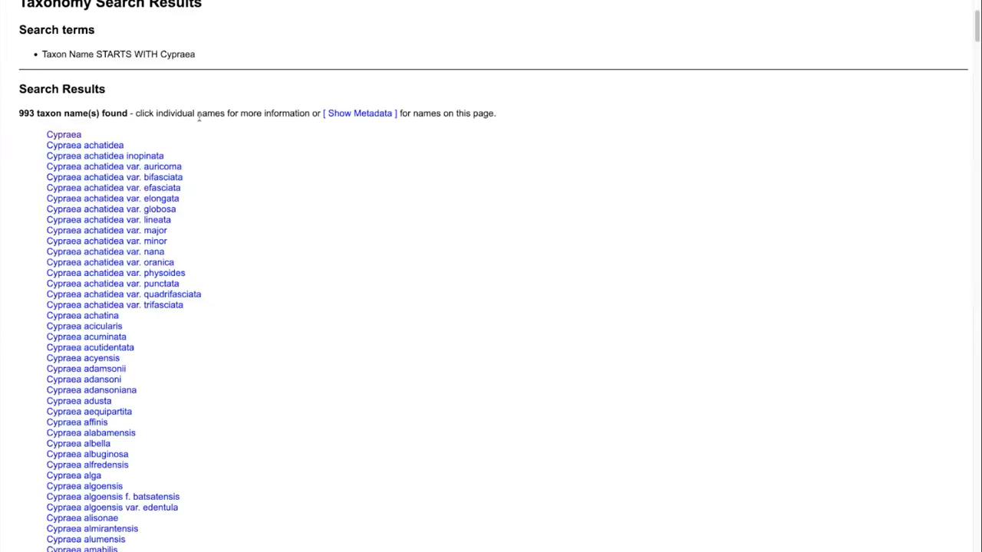
- Show the metadata for the Cypraea results and examine the names' sources and statuses down to Cypraea acyensis
left_click(364, 115)
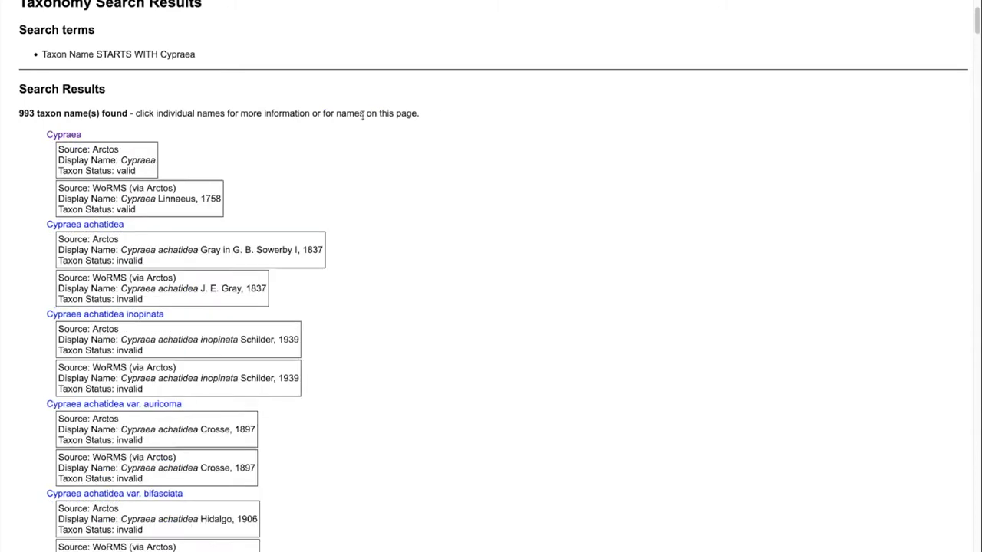
scroll(430, 227, "down", 10)
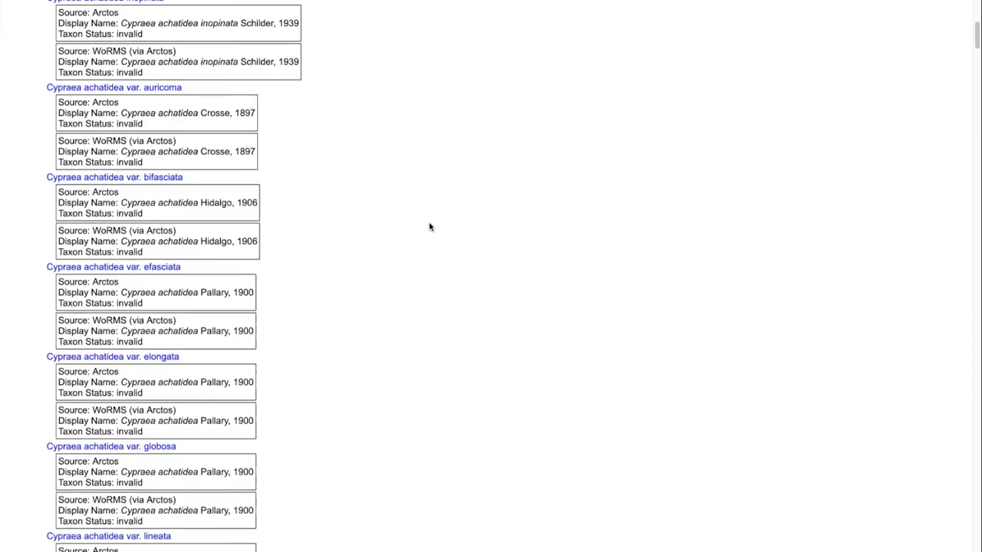
scroll(429, 226, "down", 12)
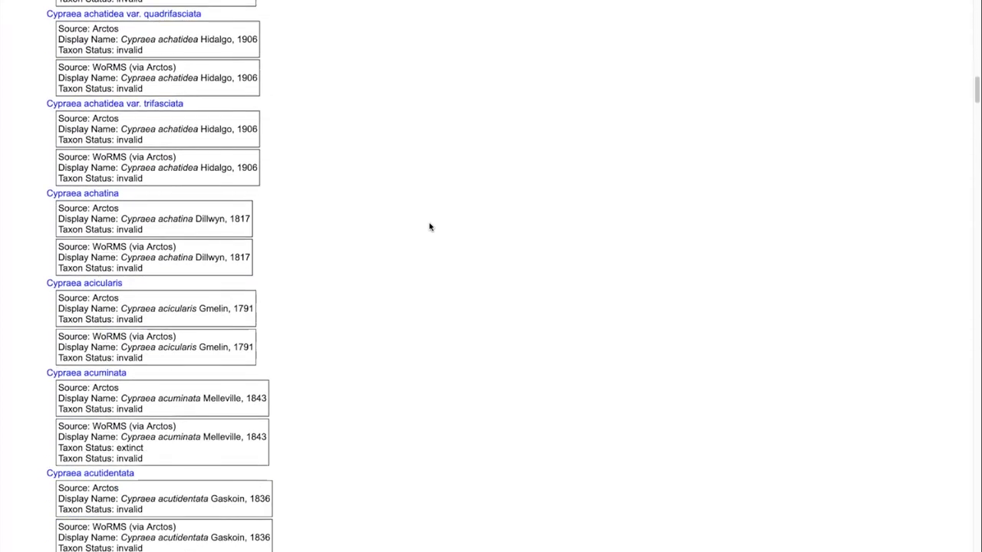
scroll(429, 226, "down", 1)
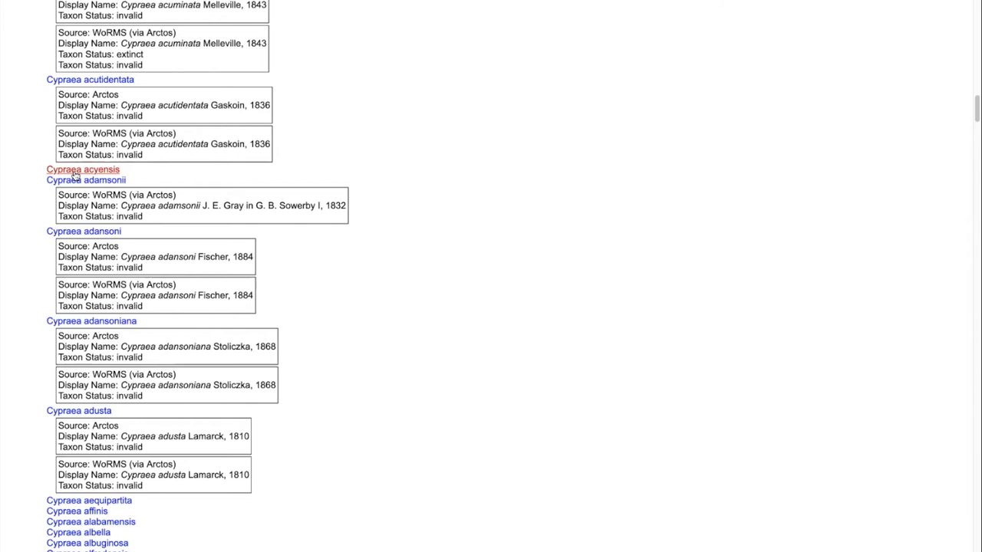
- Search the taxonomy for all names containing Cypraea by using %Cypraea as the taxon name, and look through the results
key("Home")
scroll(58, 211, "down", 1)
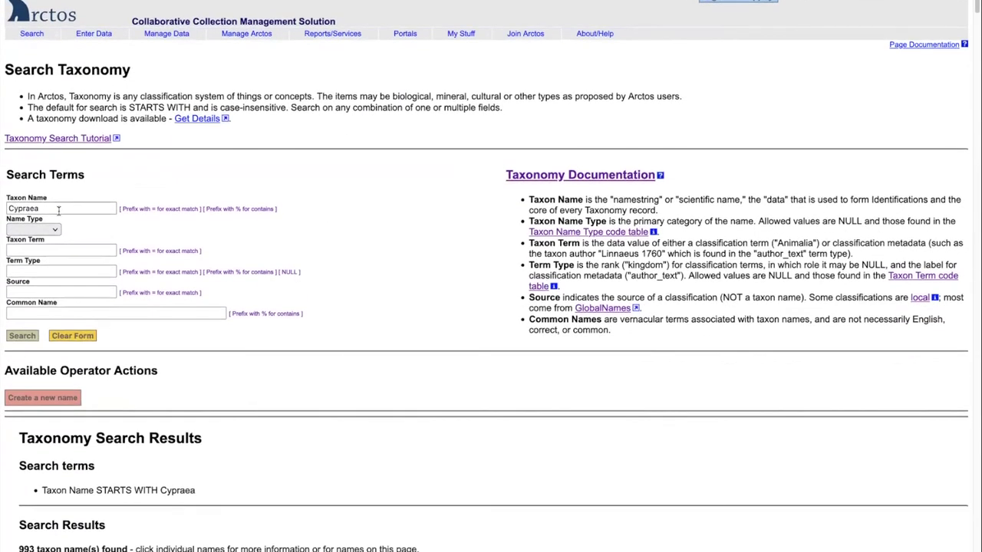
left_click(52, 208)
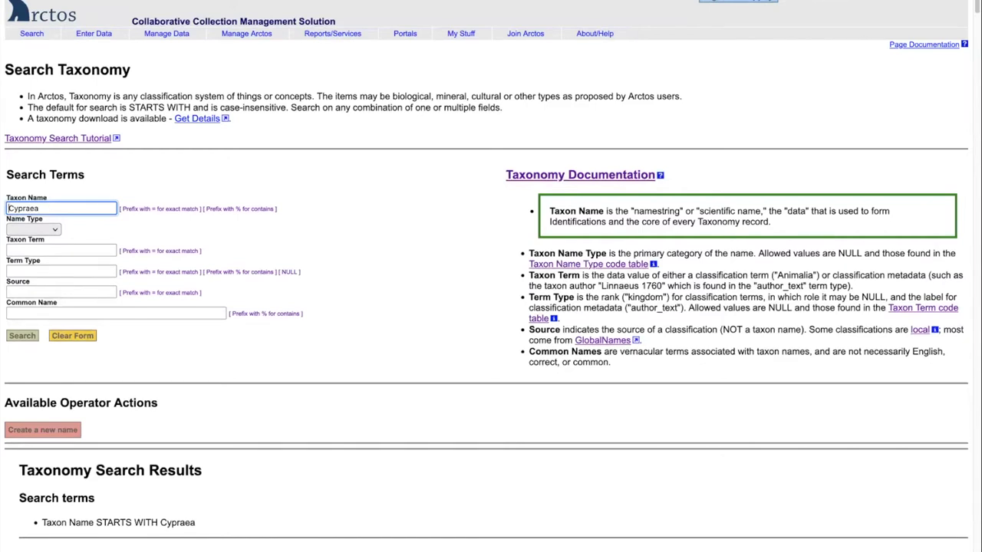
left_click(8, 208)
type("%")
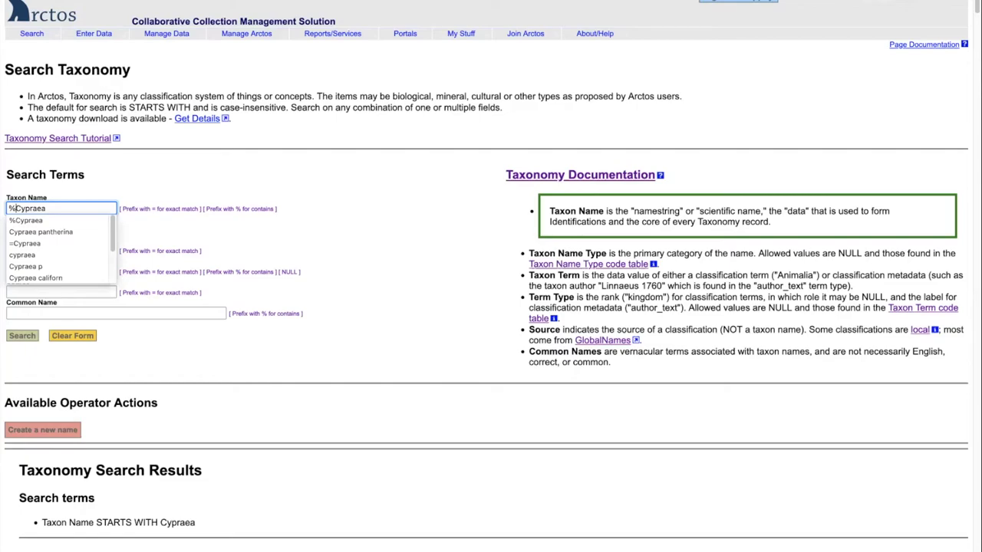
key("Return")
scroll(166, 290, "down", 6)
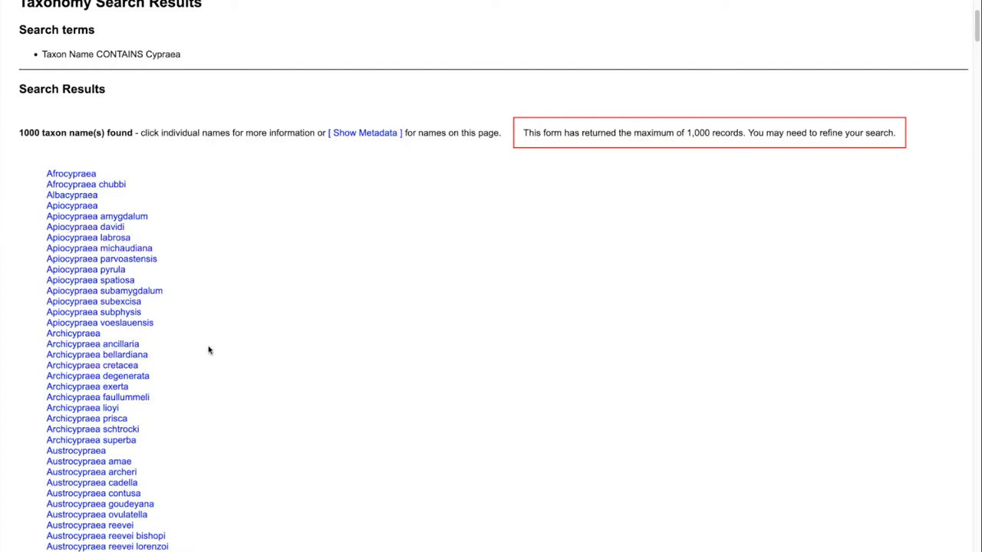
scroll(208, 349, "down", 6)
- Search for names starting with Cypraea, restricted to the source WorMS (via Arctos)
scroll(208, 350, "up", 10)
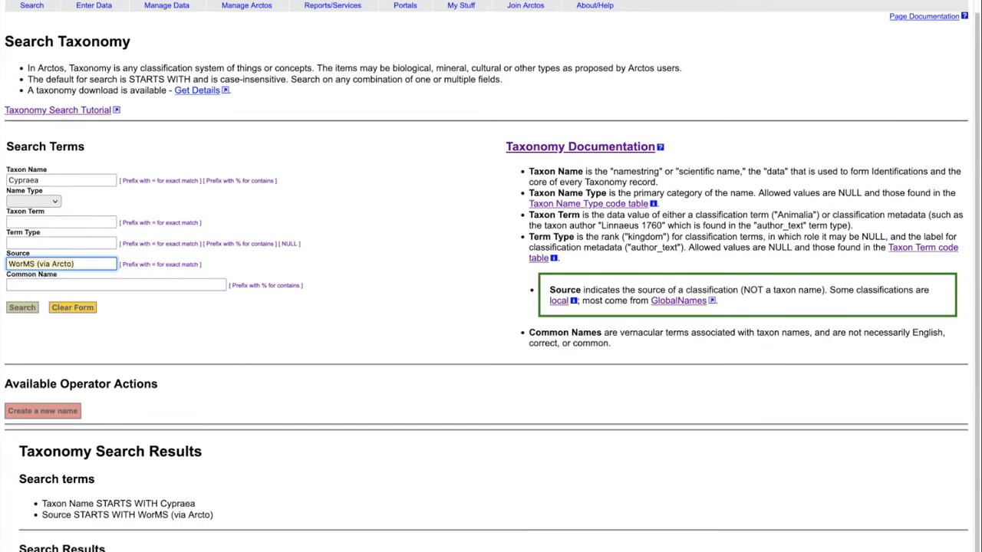
type("Wor")
type("M")
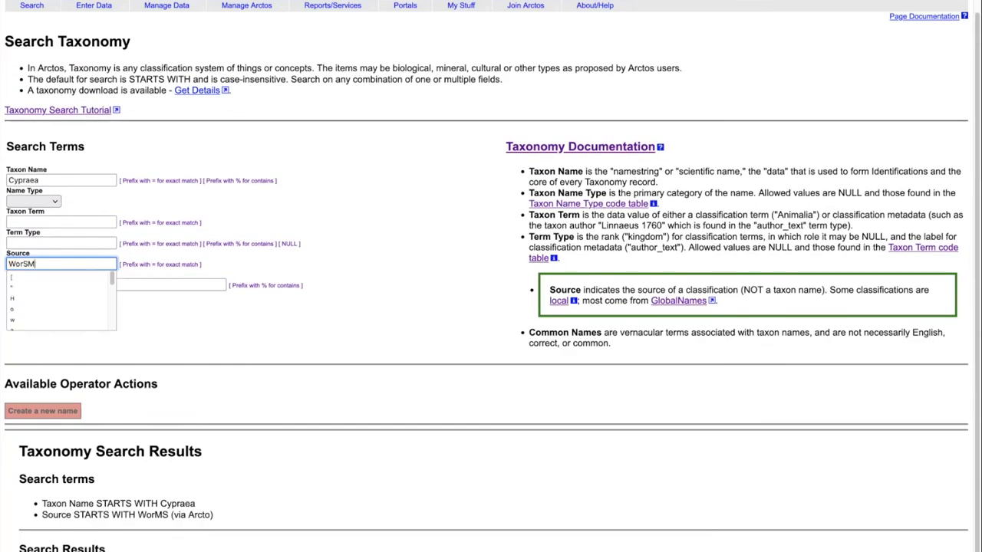
type("S (via Arctos)")
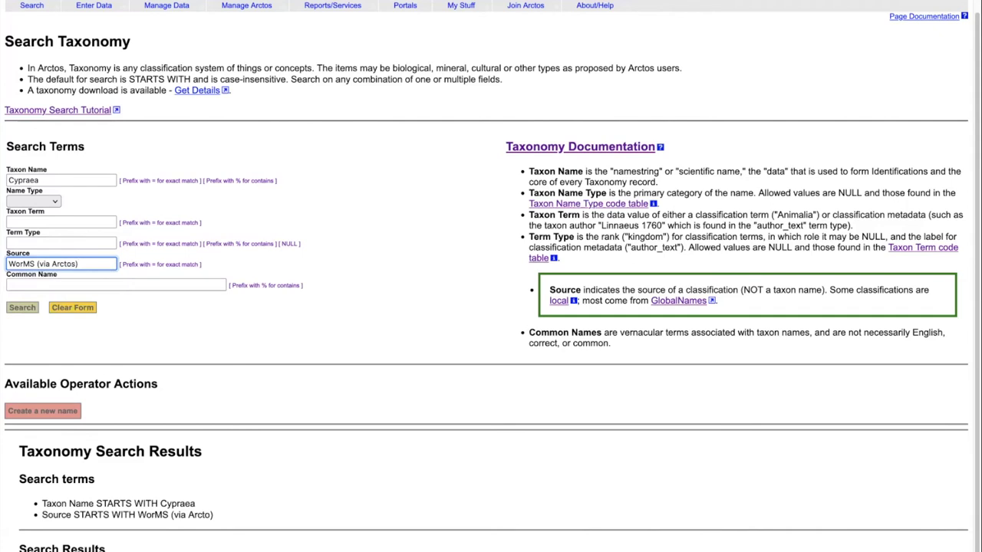
key("Return")
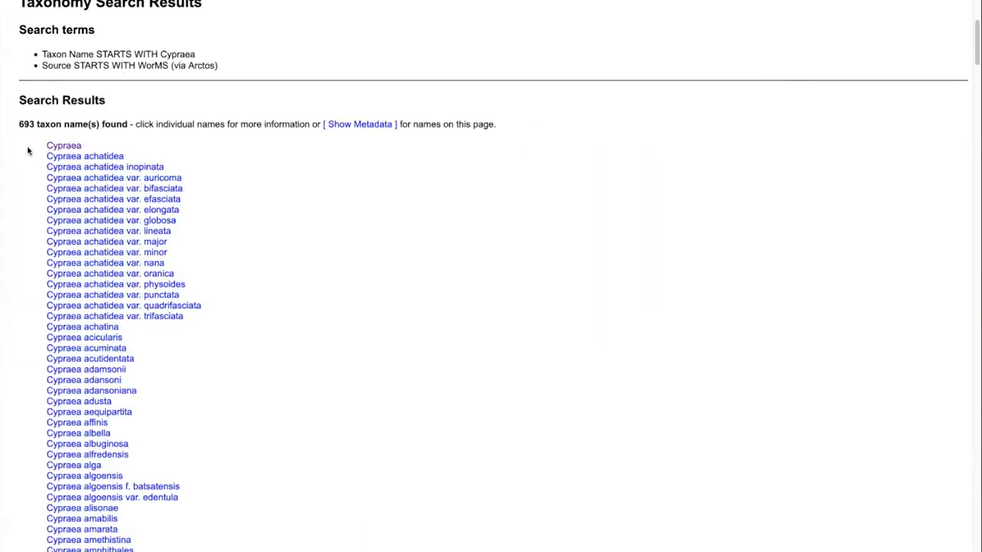
- Narrow the Cypraea search to the taxon term valid and run it
scroll(28, 151, "up", 5)
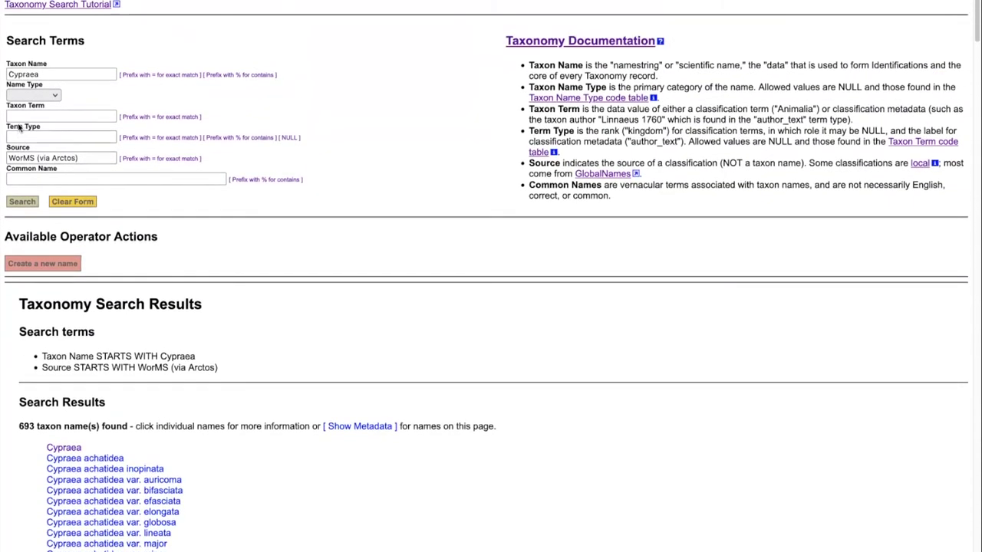
left_click(17, 117)
type("valid")
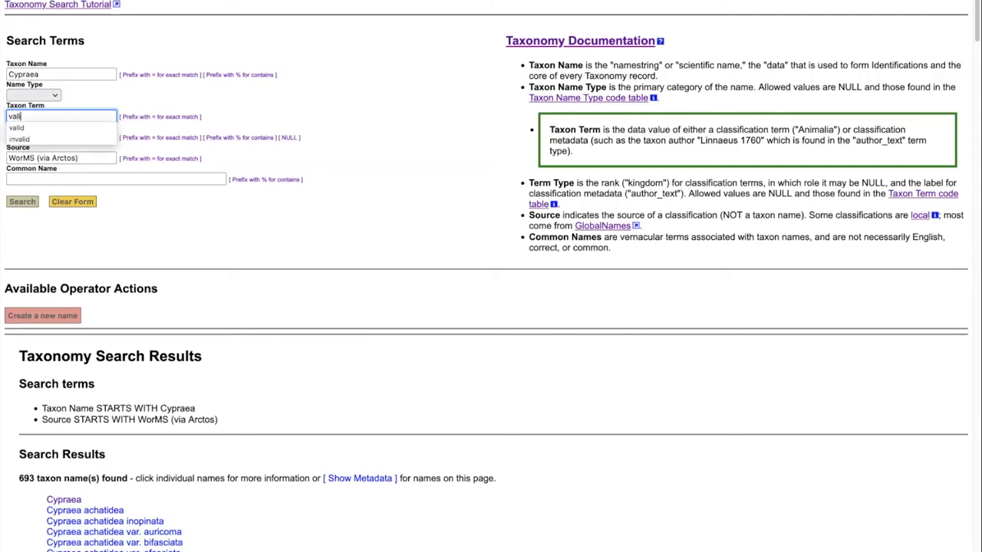
left_click(23, 202)
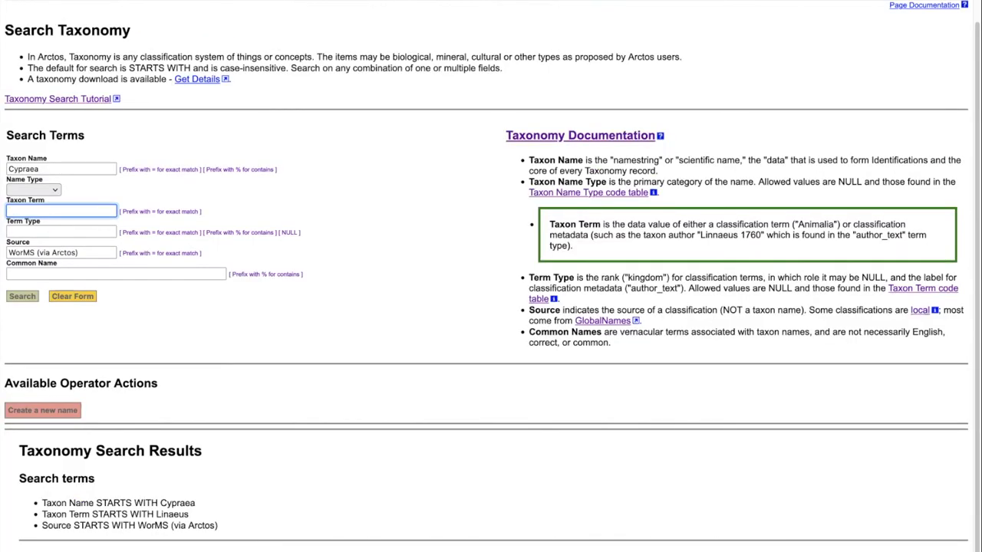
- Set the taxon term to Linnaeus and rerun the Cypraea search within WorMS (via Arctos)
type("Linna")
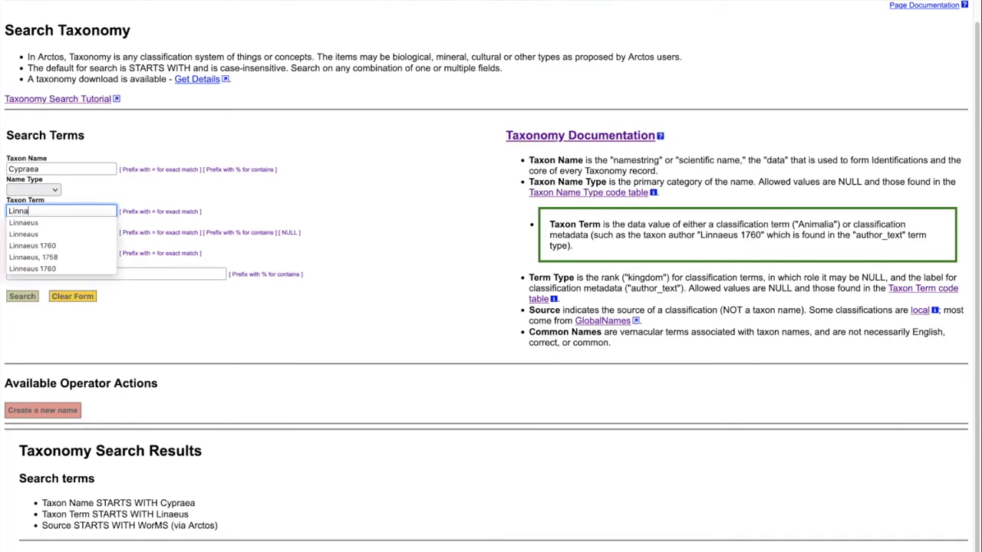
type("rud")
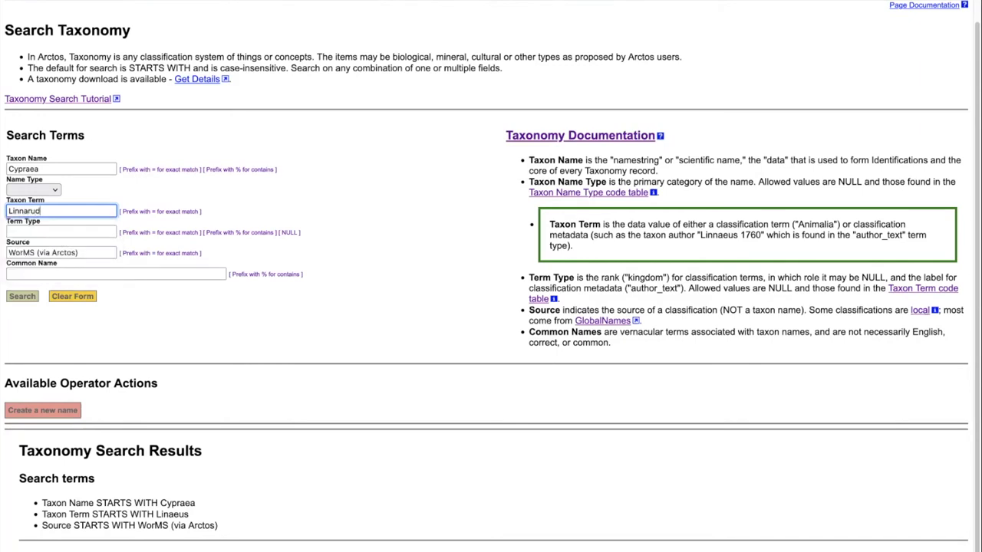
key("BackSpace")
key("BackSpace")
key("BackSpace")
type("eus")
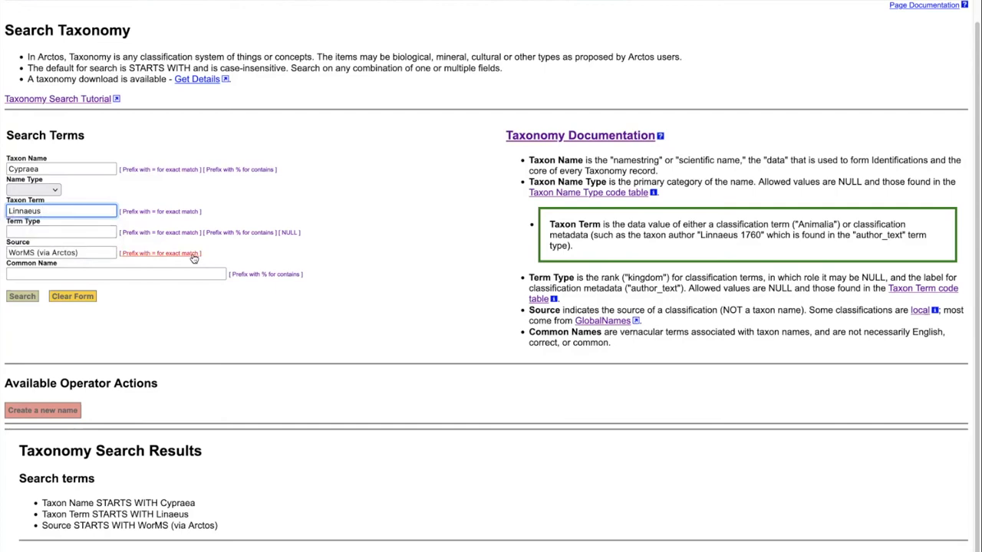
scroll(139, 249, "down", 1)
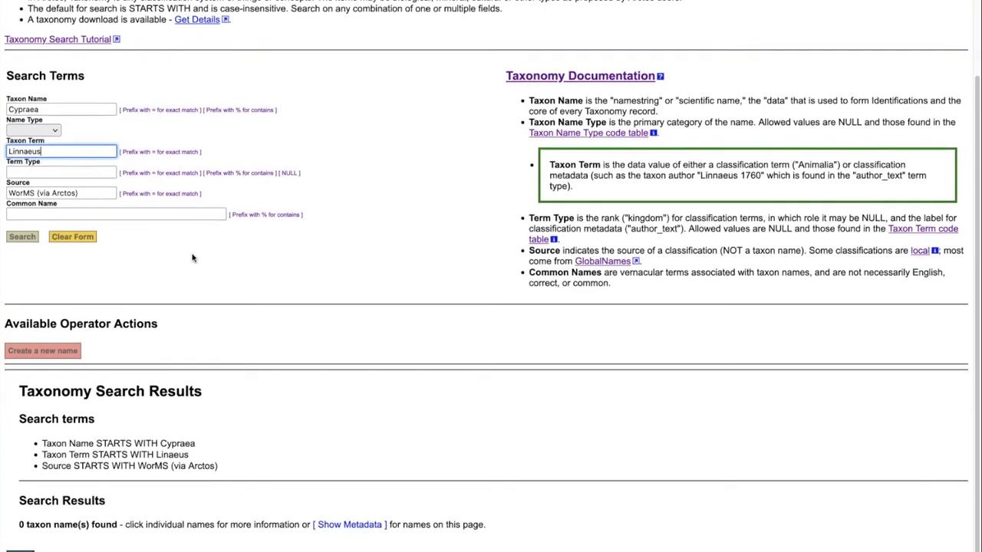
key("Return")
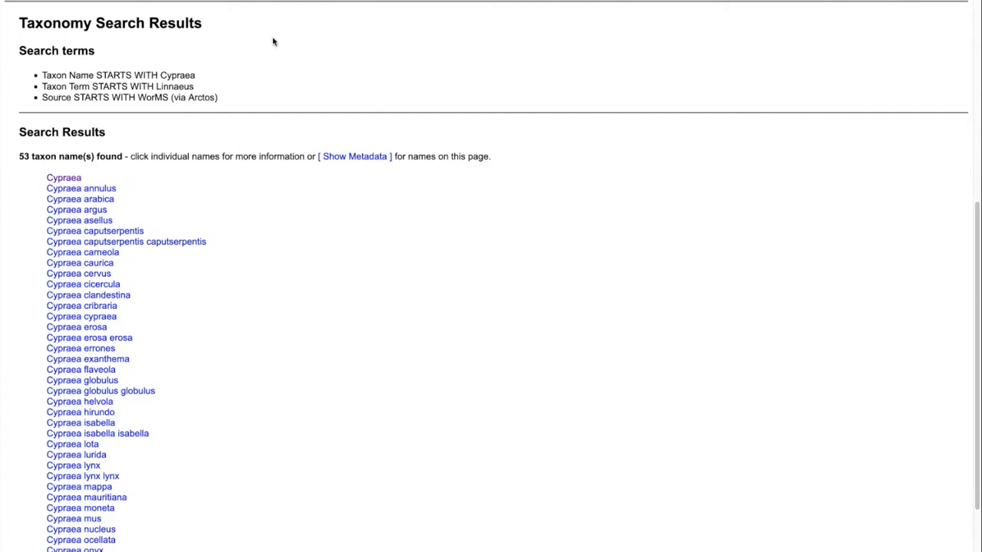
- Empty the taxon name, taxon term and source search terms
scroll(280, 46, "up", 4)
scroll(282, 47, "up", 3)
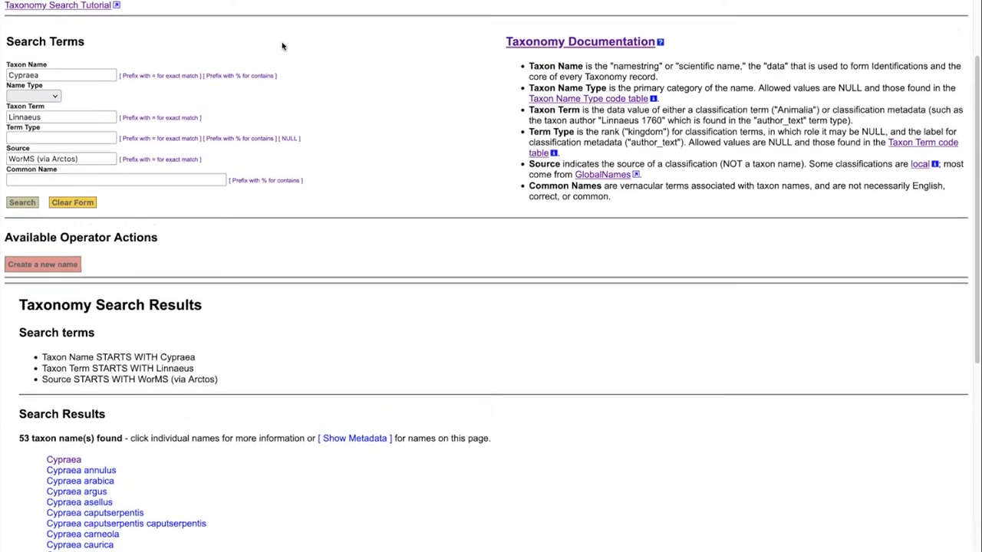
scroll(283, 46, "up", 1)
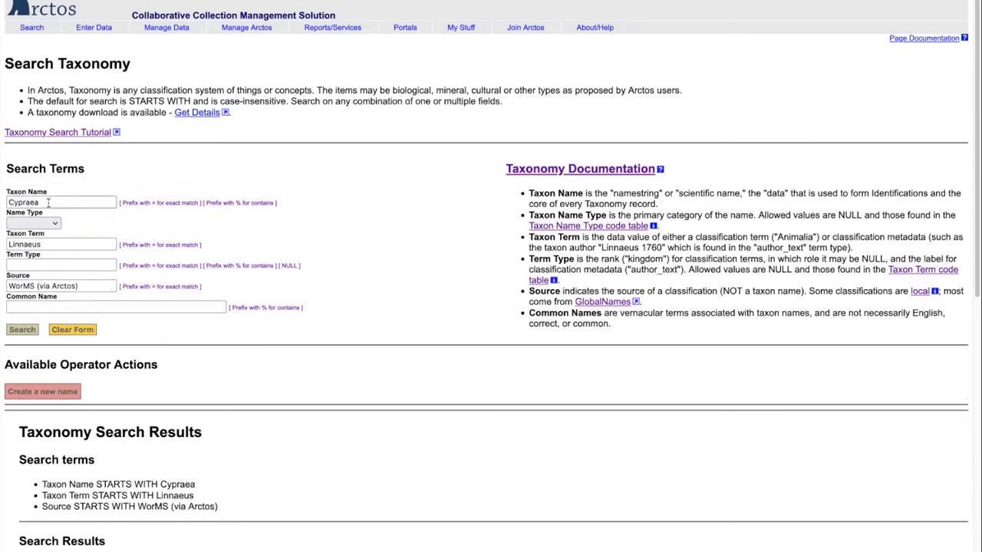
left_click(22, 202)
key("ctrl+a")
key("BackSpace")
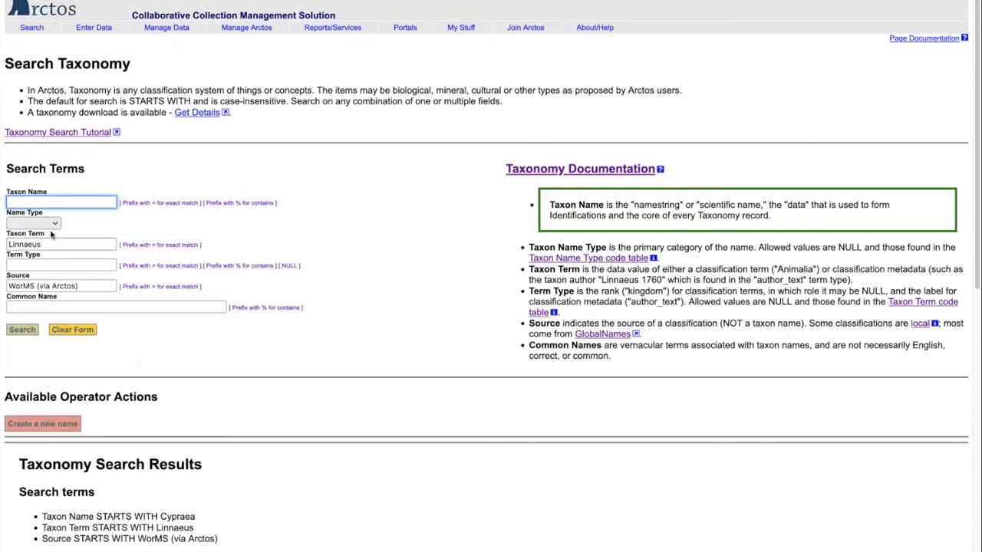
left_click(39, 243)
key("ctrl+a")
key("BackSpace")
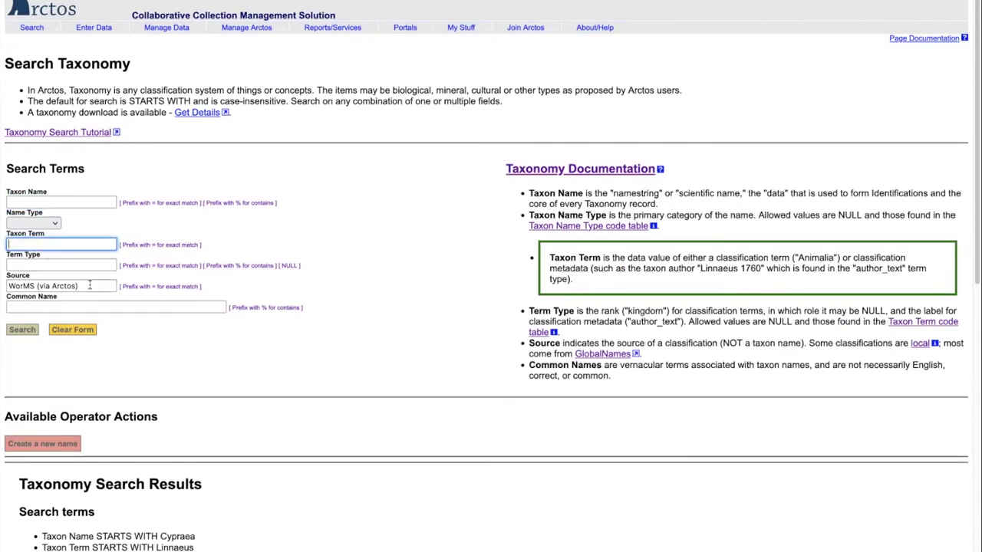
left_click(81, 285)
key("ctrl+a")
key("BackSpace")
- Search for the taxon name Parka with the name type cultural
left_click(47, 222)
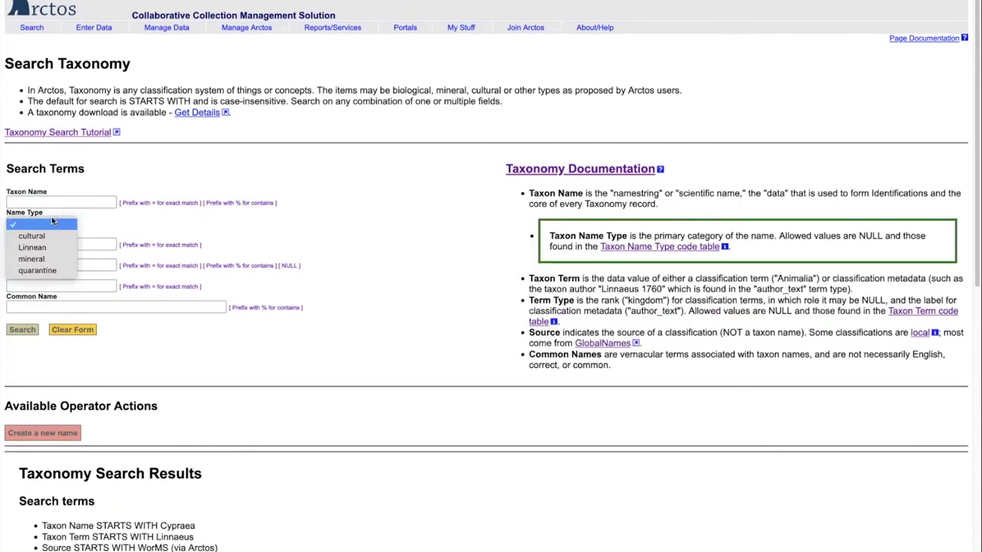
left_click(52, 235)
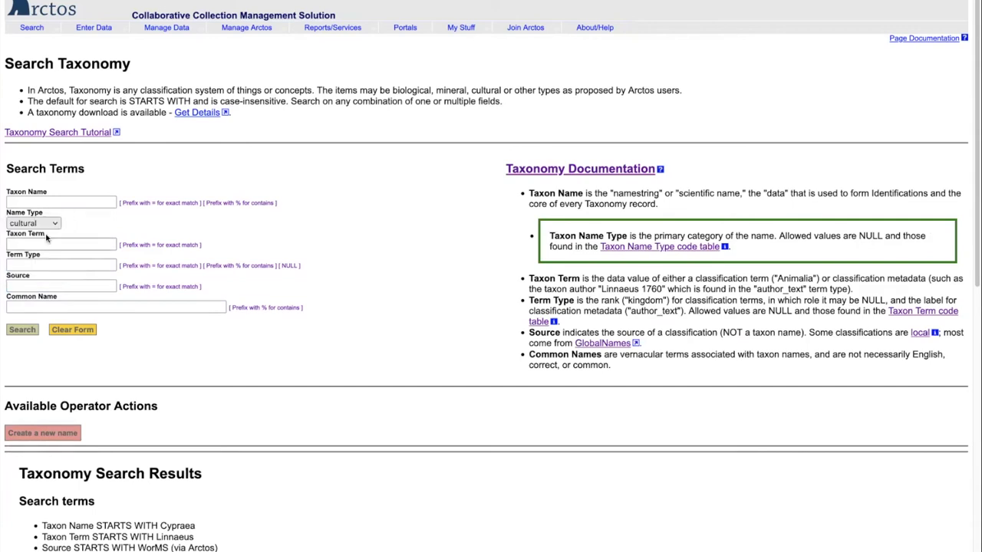
left_click(9, 201)
type("Parka")
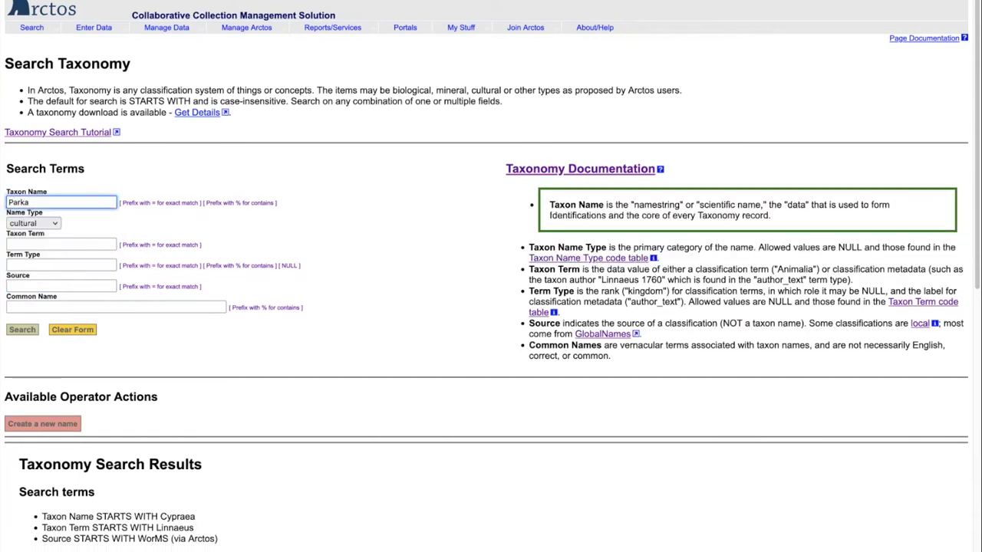
key("Return")
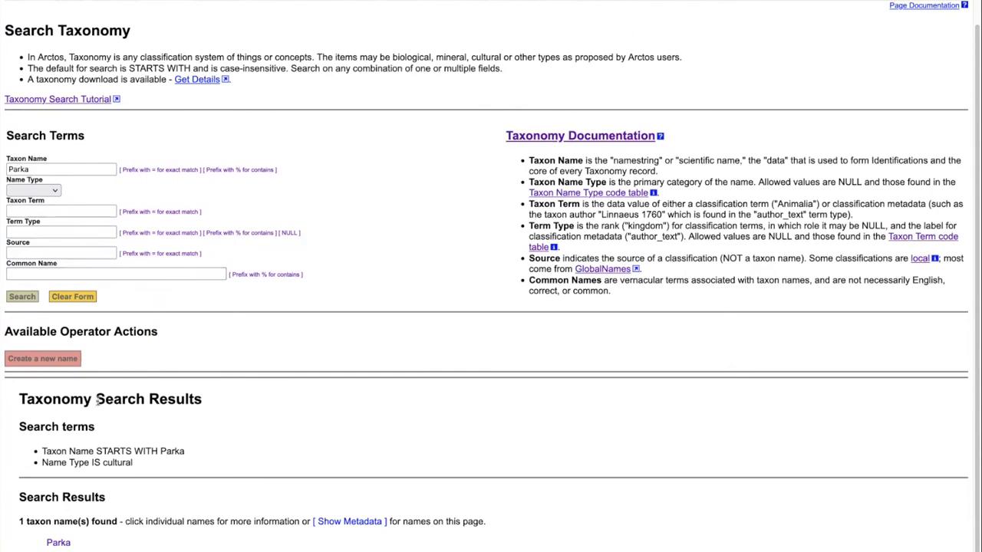
- View the Parka taxon record and return to the taxonomy search
left_click(58, 543)
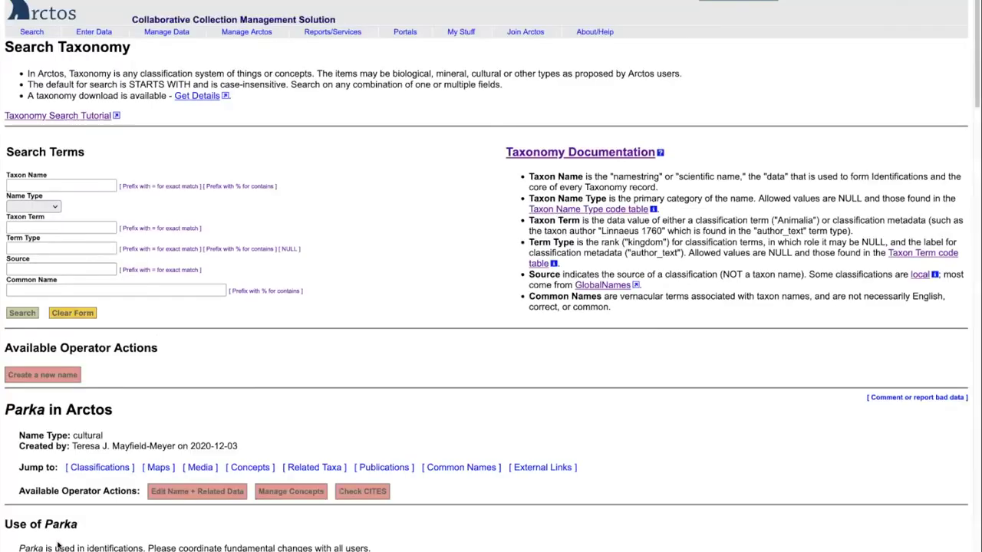
scroll(45, 503, "down", 4)
key("alt+Left")
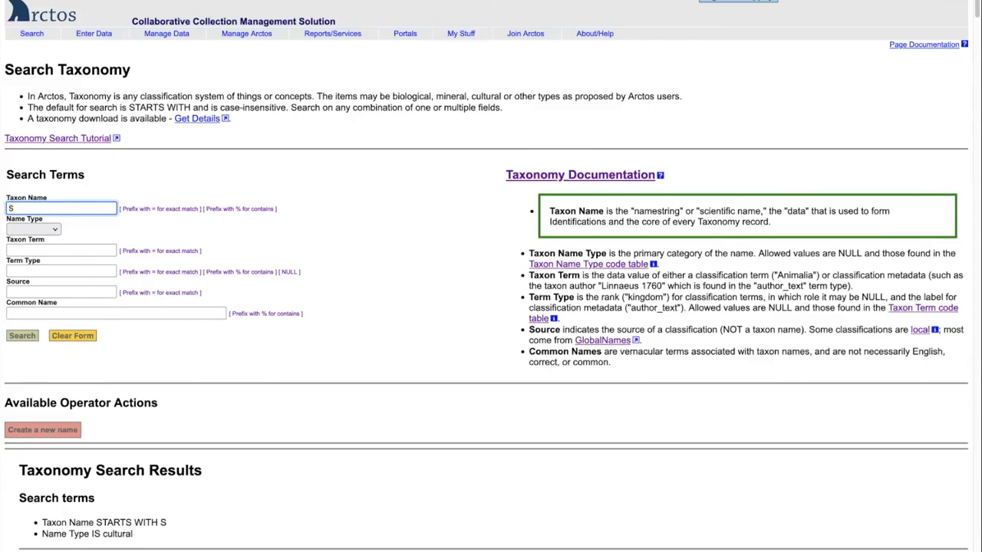
- Search for taxon names starting with quartz with the name type mineral
key("BackSpace")
type("quartz")
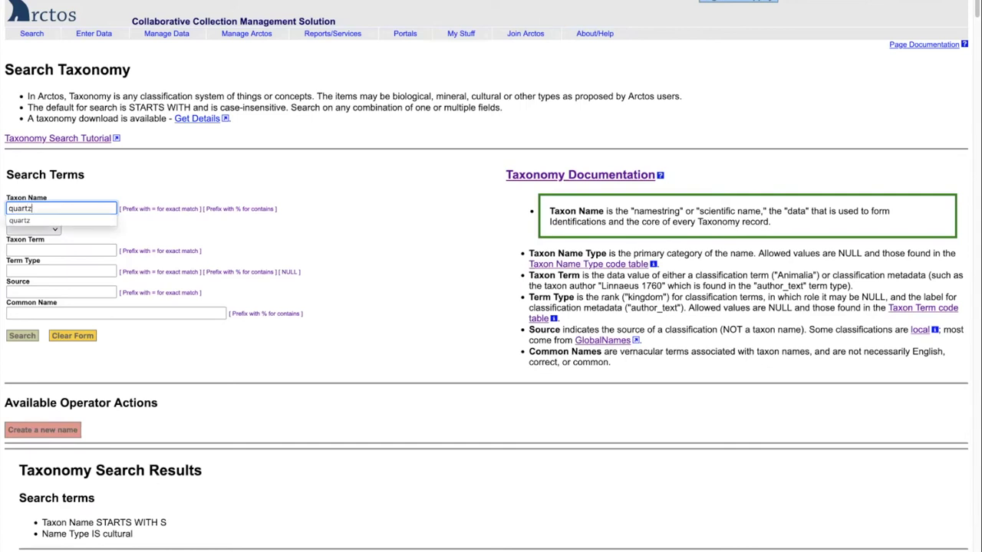
left_click(38, 230)
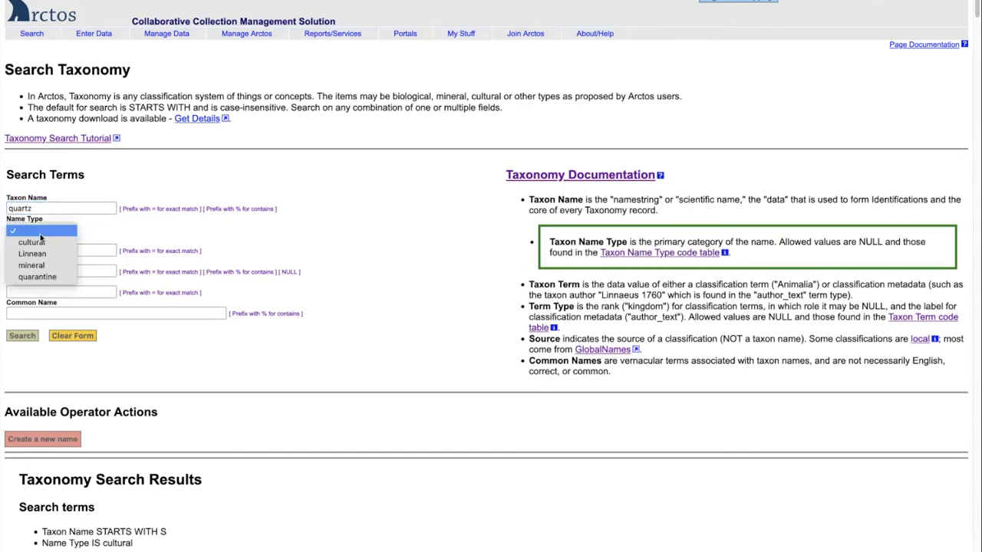
left_click(50, 269)
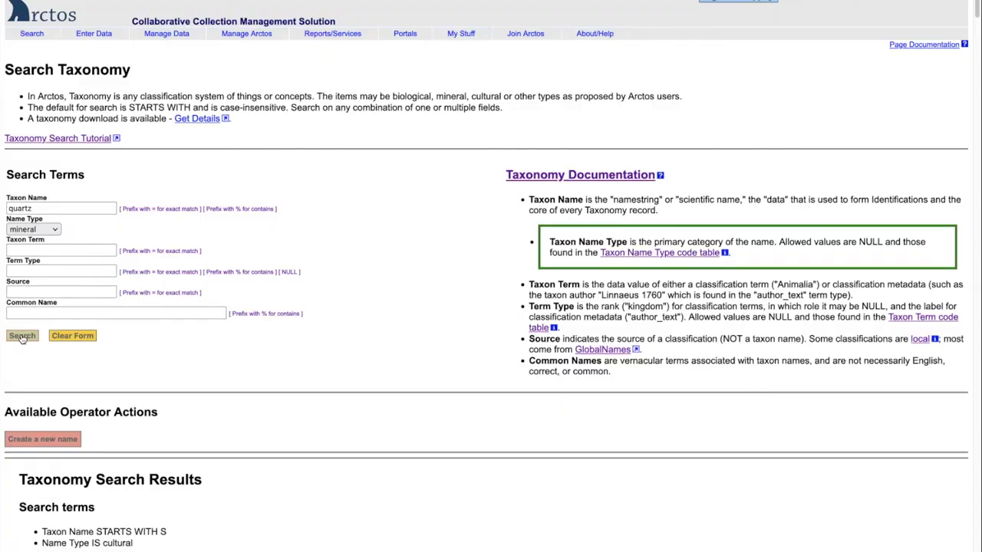
left_click(22, 336)
scroll(22, 339, "down", 3)
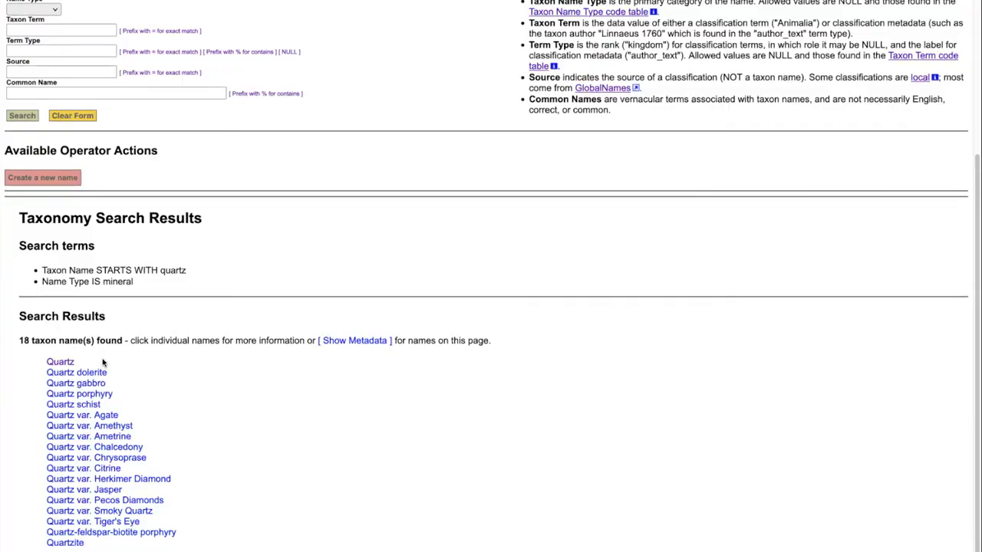
- View the Quartz taxon record and examine its usage by collections and its georeferenced map
left_click(50, 364)
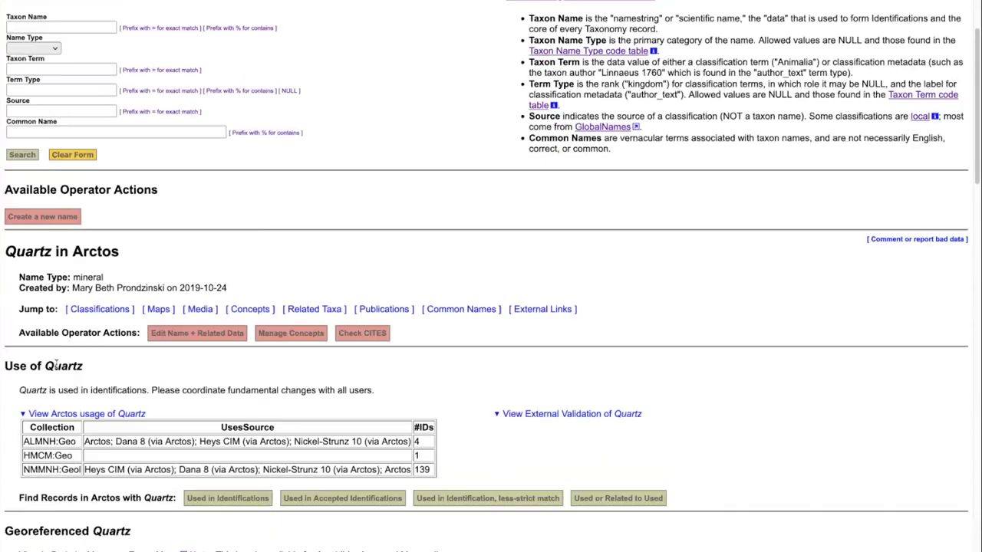
scroll(56, 364, "down", 3)
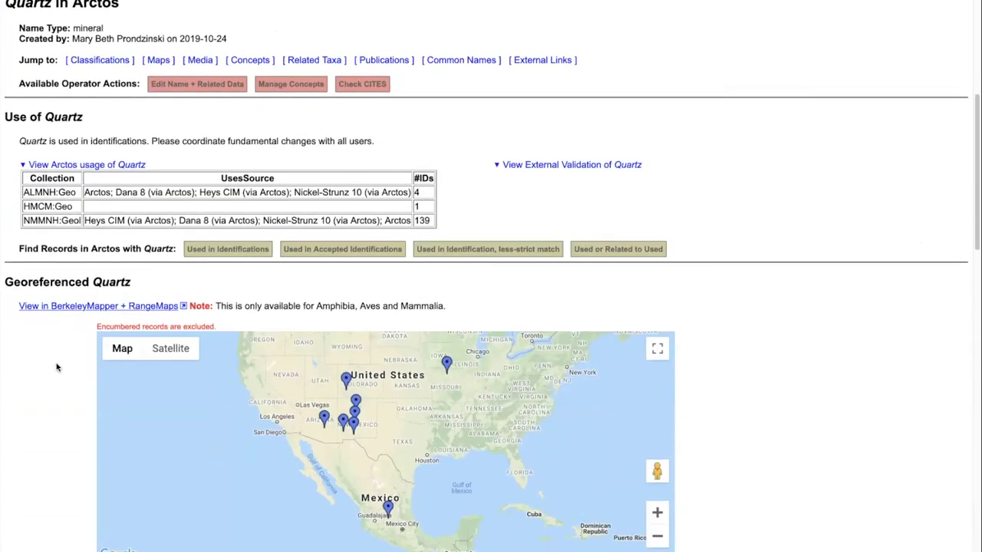
scroll(56, 367, "up", 5)
- Search for all names of the type quarantine, leaving the taxon name empty
key("alt+Left")
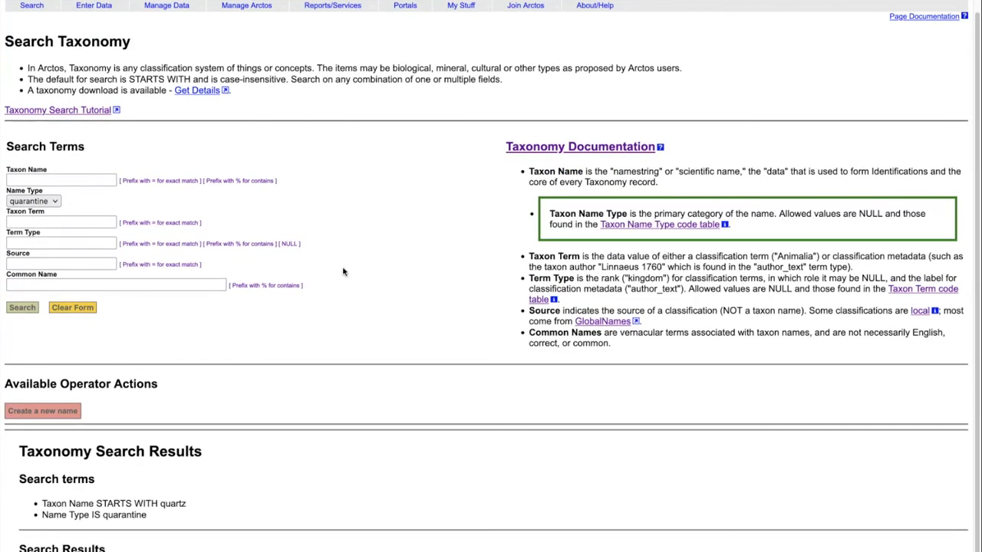
scroll(151, 338, "down", 1)
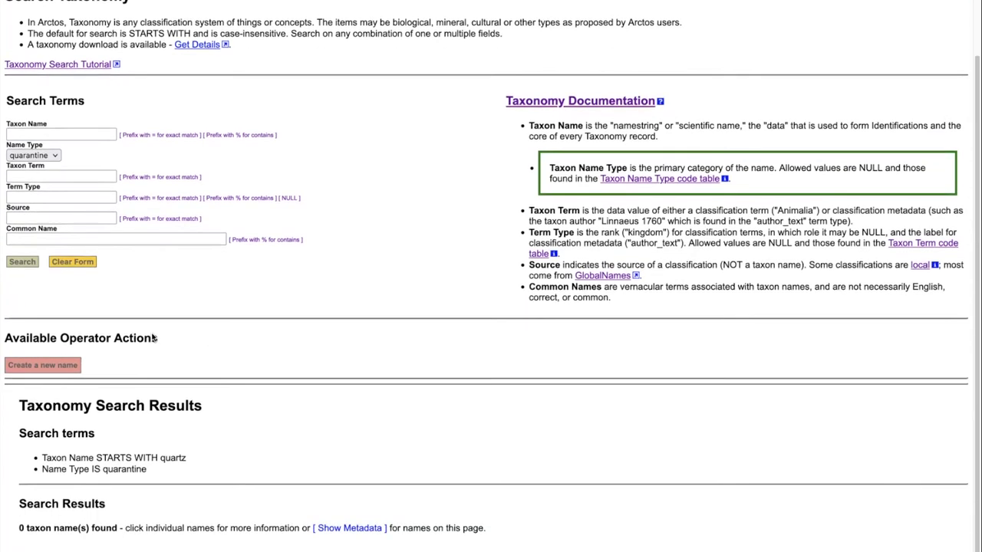
left_click(23, 267)
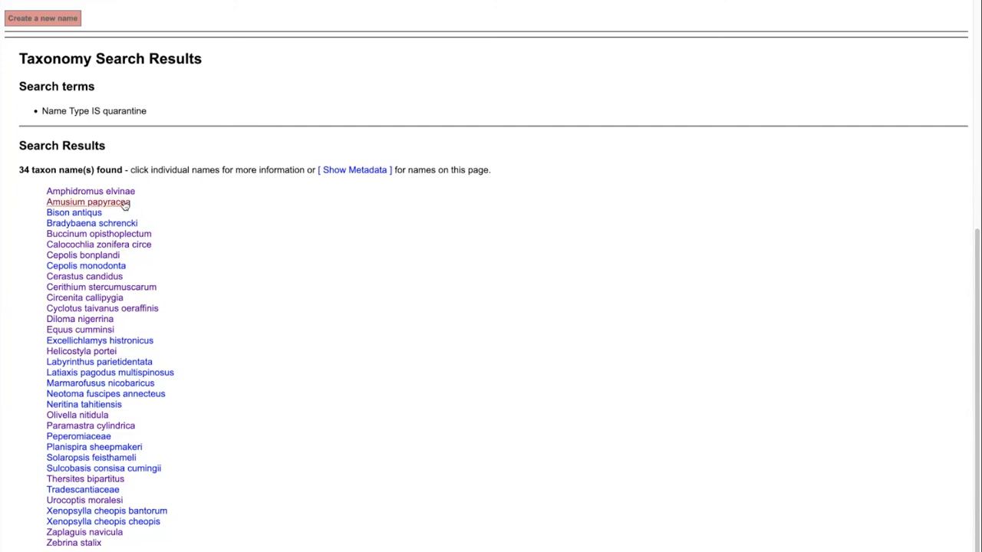
- Open the Amusium papyracea record and examine its name type, external validation, related taxa and classification metadata
left_click(125, 203)
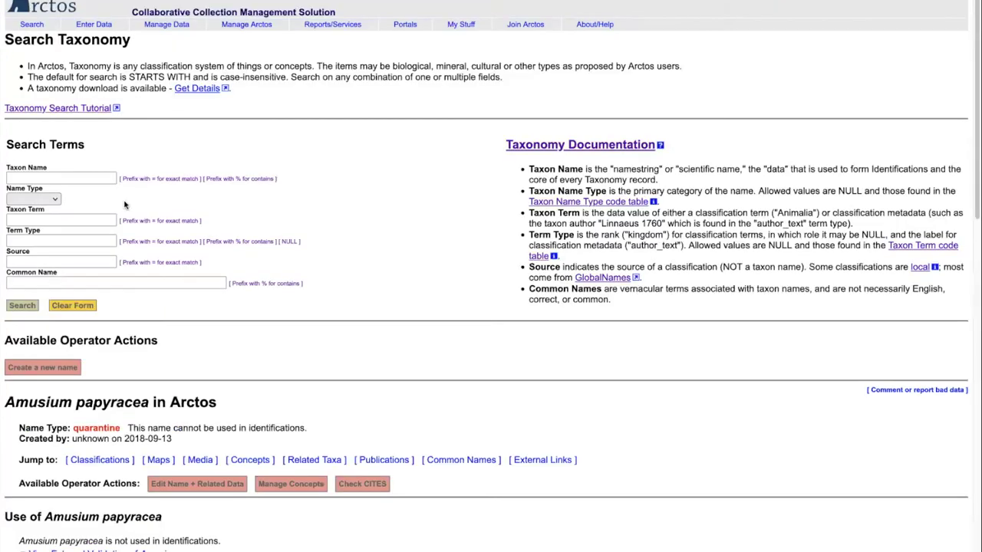
scroll(415, 163, "down", 5)
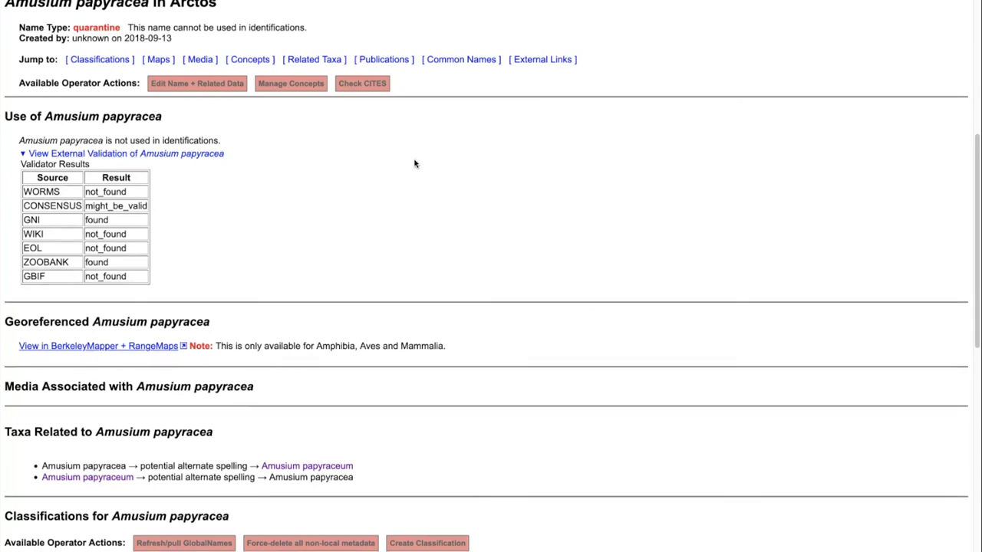
scroll(414, 164, "down", 5)
scroll(414, 164, "down", 3)
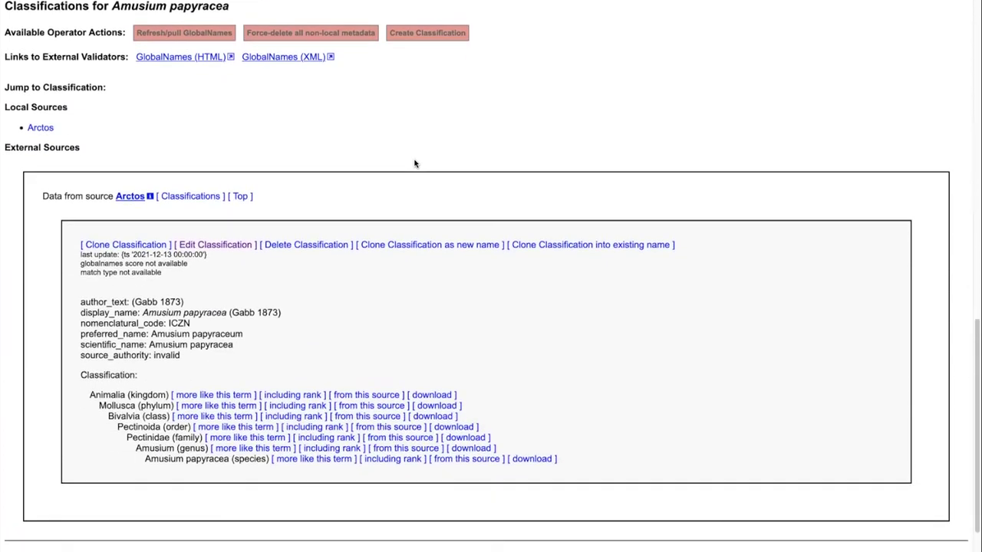
scroll(414, 163, "up", 1)
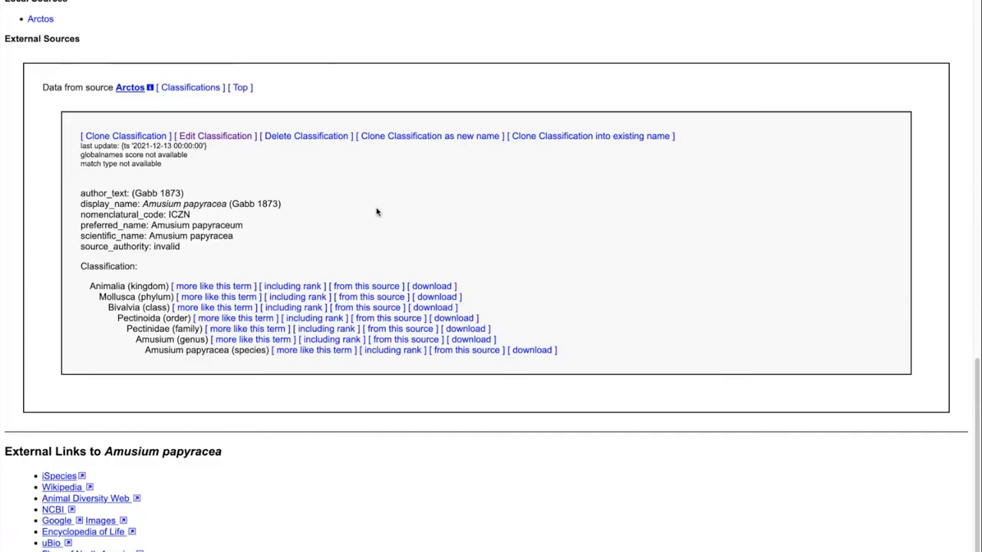
scroll(395, 214, "up", 15)
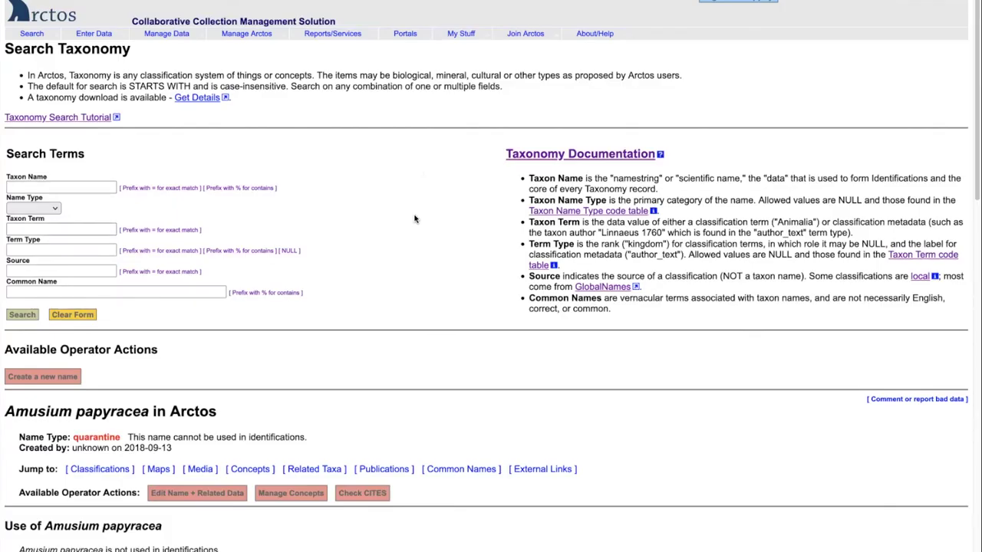